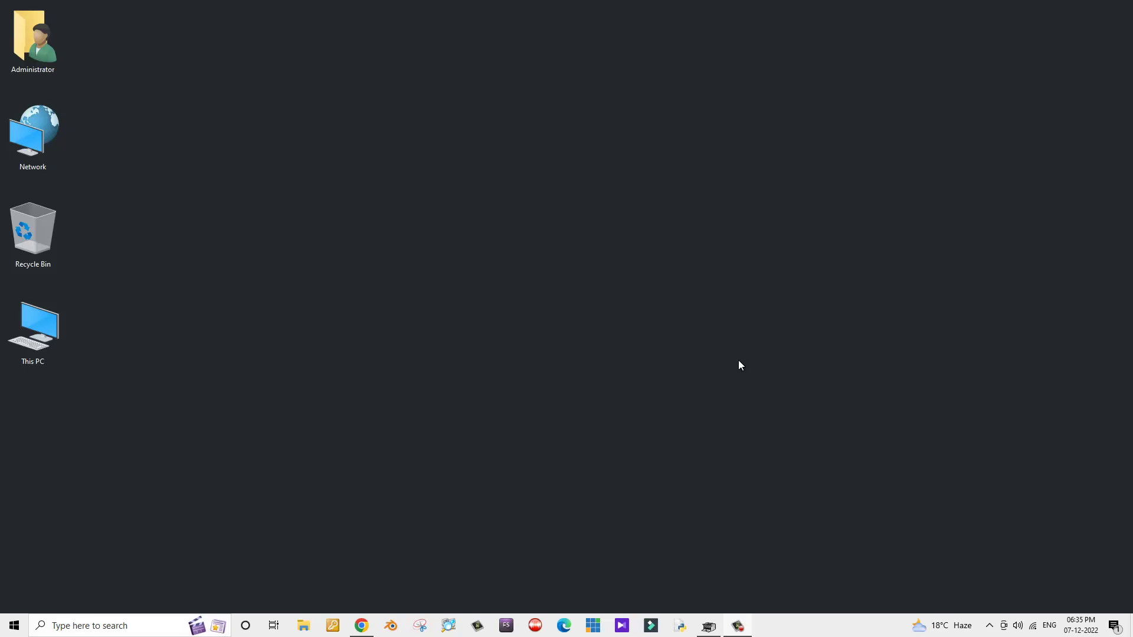
Step: Search Google in Chrome for 'caesium image compressor'
{"action": "left_click", "coordinate": [361, 626]}
{"action": "left_click", "coordinate": [279, 32]}
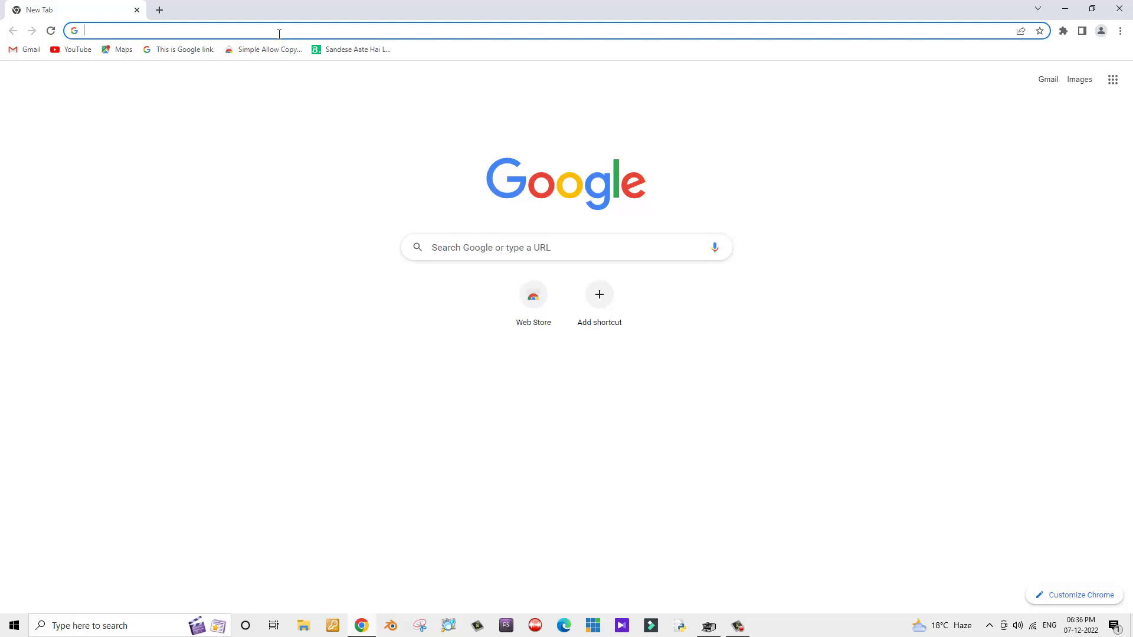
{"action": "type", "text": "ca"}
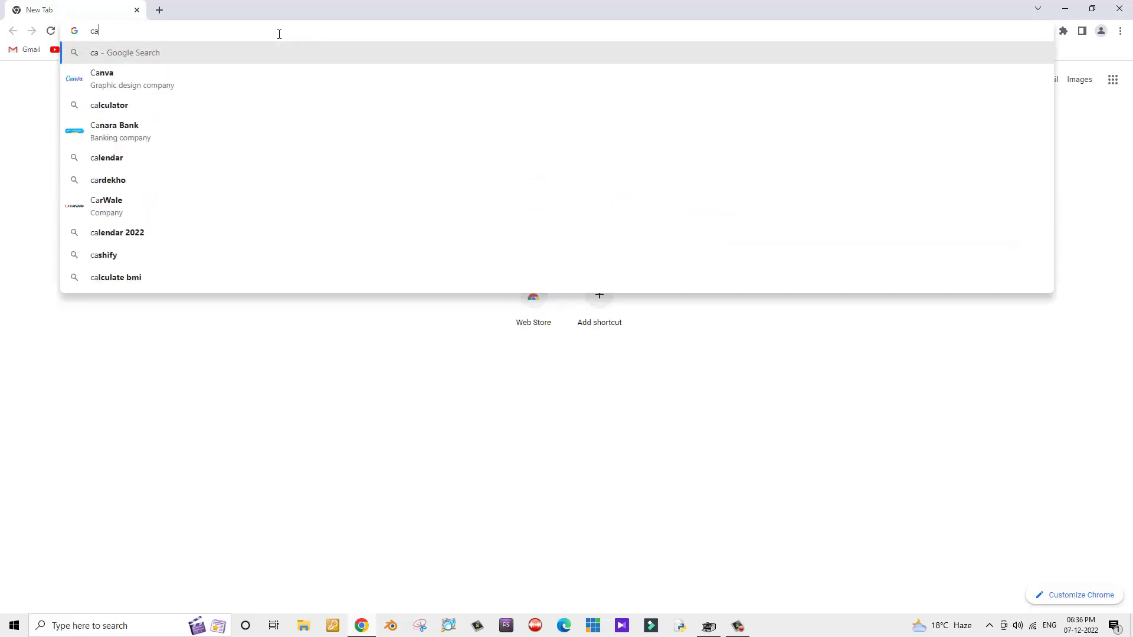
{"action": "type", "text": "esium"}
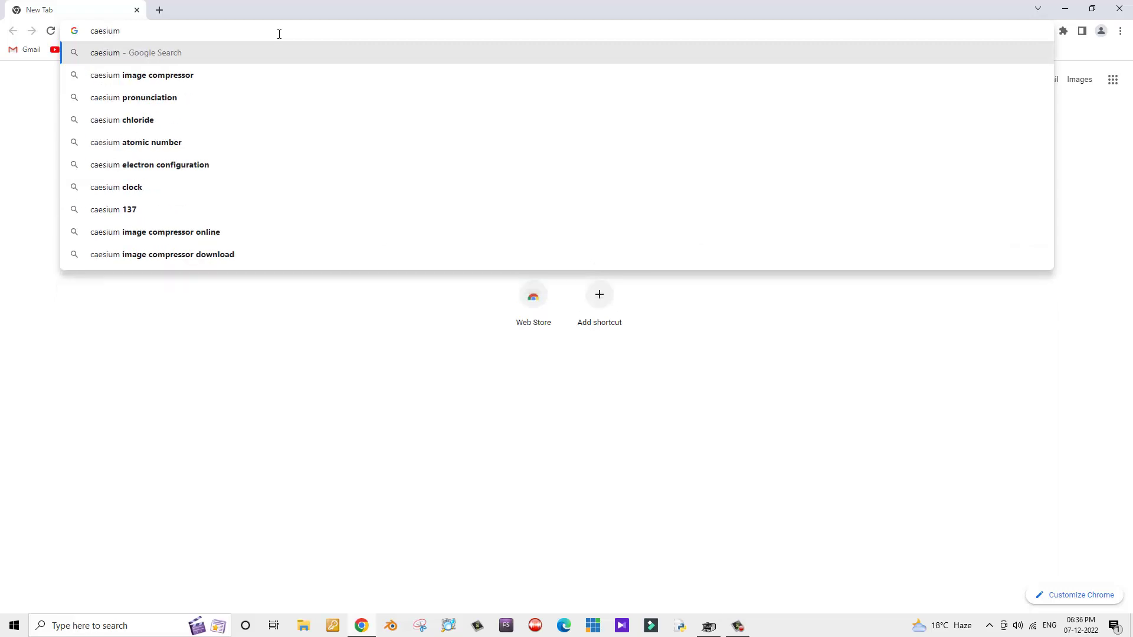
{"action": "left_click", "coordinate": [187, 82]}
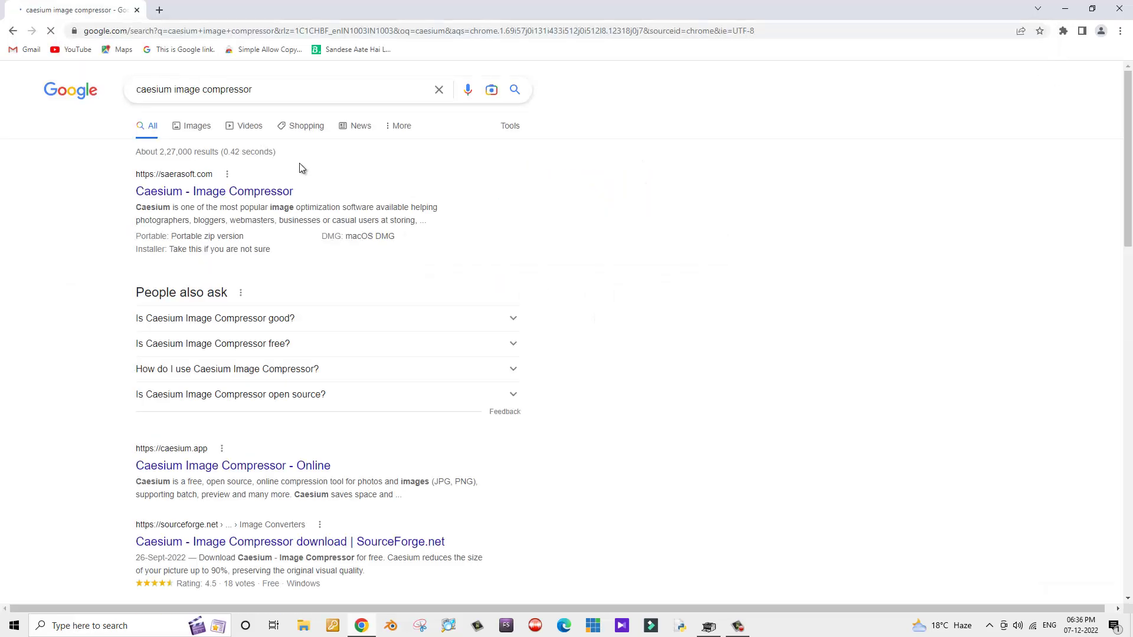
Step: Download the Caesium v2.2.1 Windows installer from saerasoft.com's Downloads section
{"action": "left_click", "coordinate": [207, 194]}
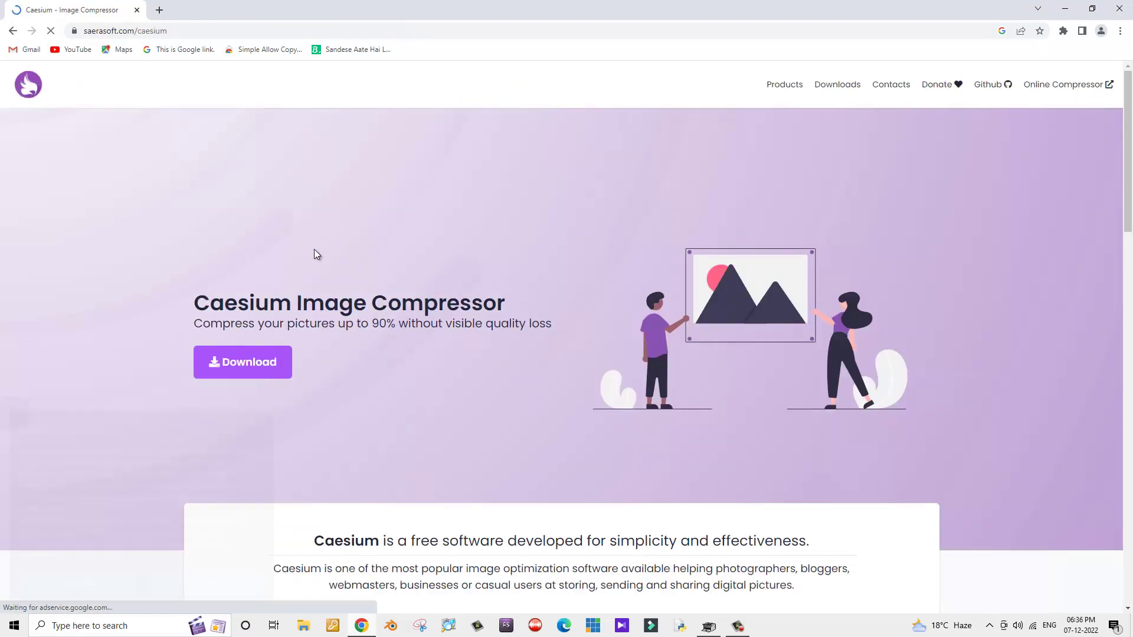
{"action": "left_click", "coordinate": [272, 367]}
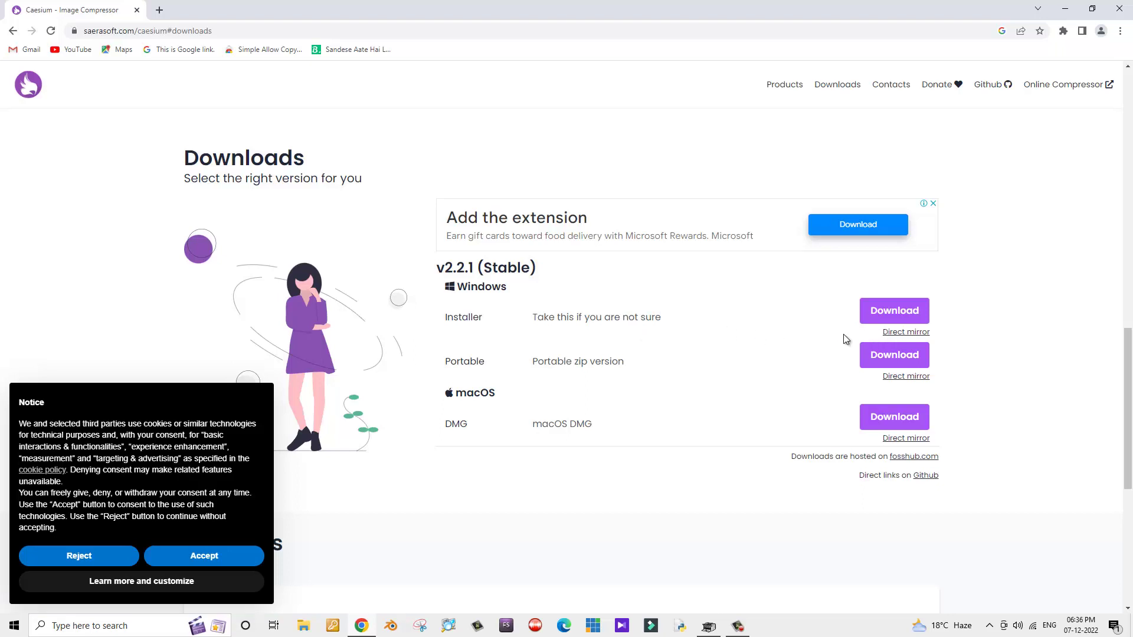
{"action": "left_click", "coordinate": [895, 337]}
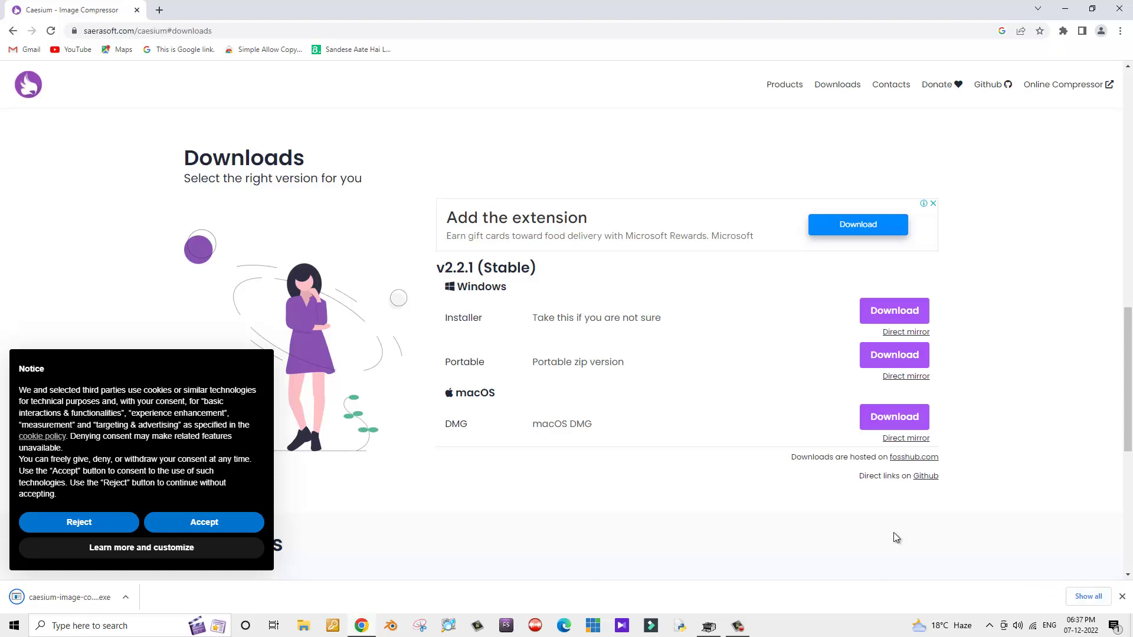
Step: Locate the downloaded Caesium setup in the Downloads folder and run it as administrator
{"action": "left_click", "coordinate": [1087, 597]}
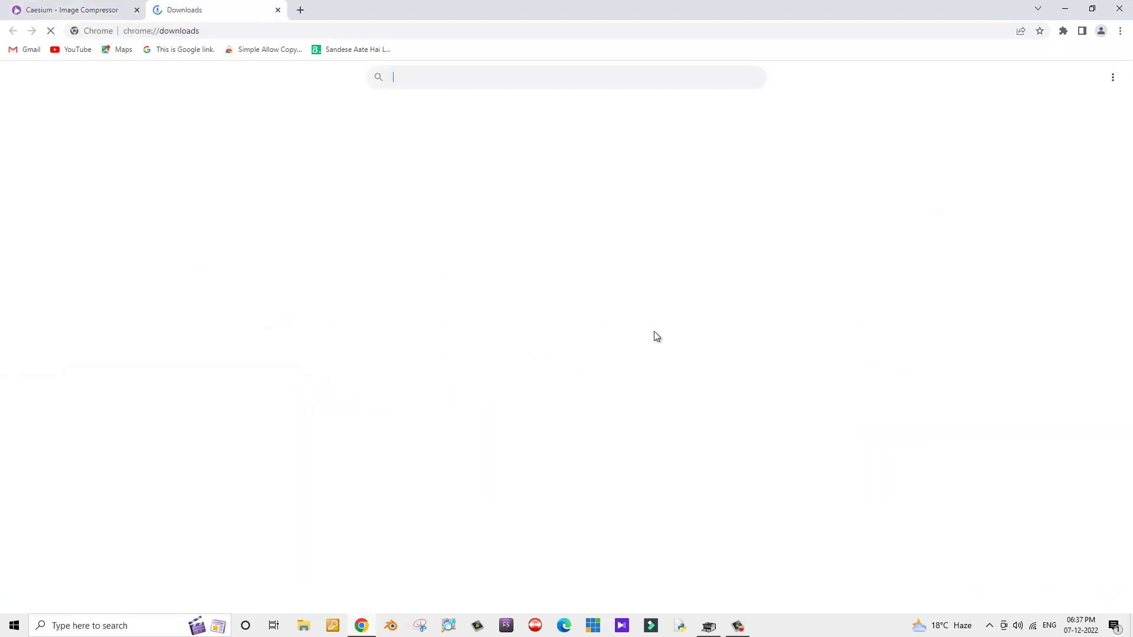
{"action": "left_click", "coordinate": [461, 189]}
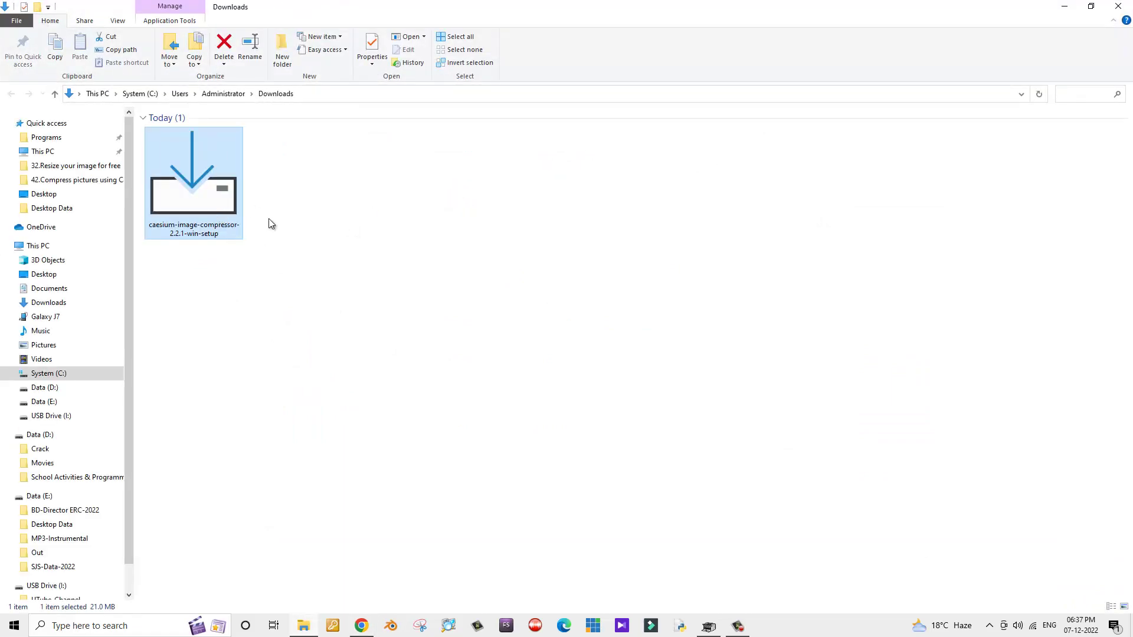
{"action": "double_click", "coordinate": [214, 196]}
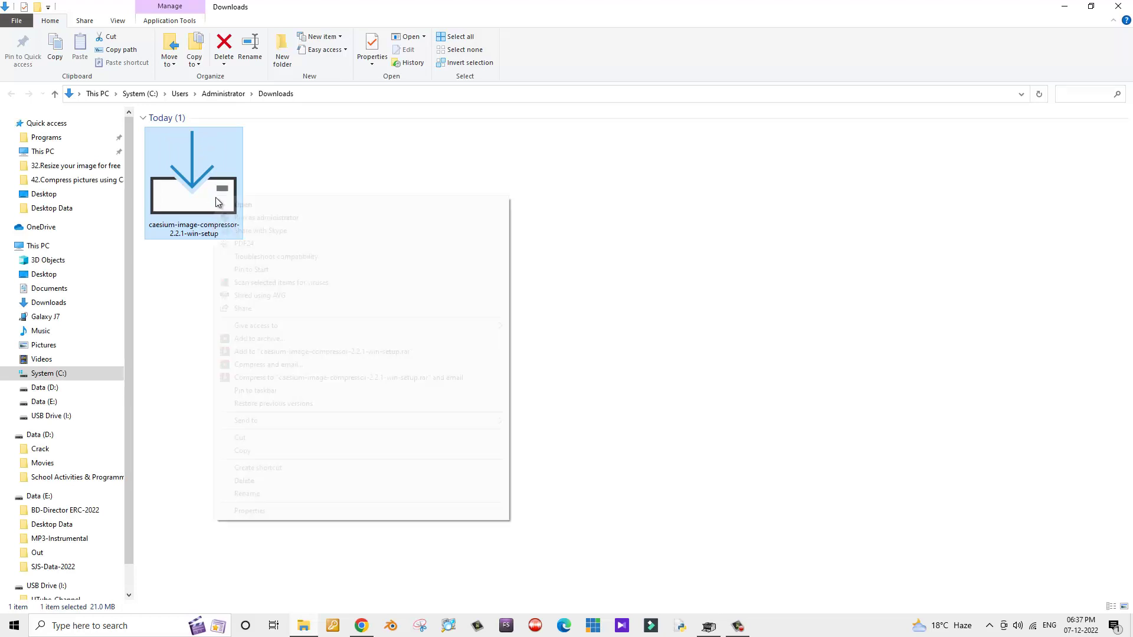
{"action": "right_click", "coordinate": [215, 198]}
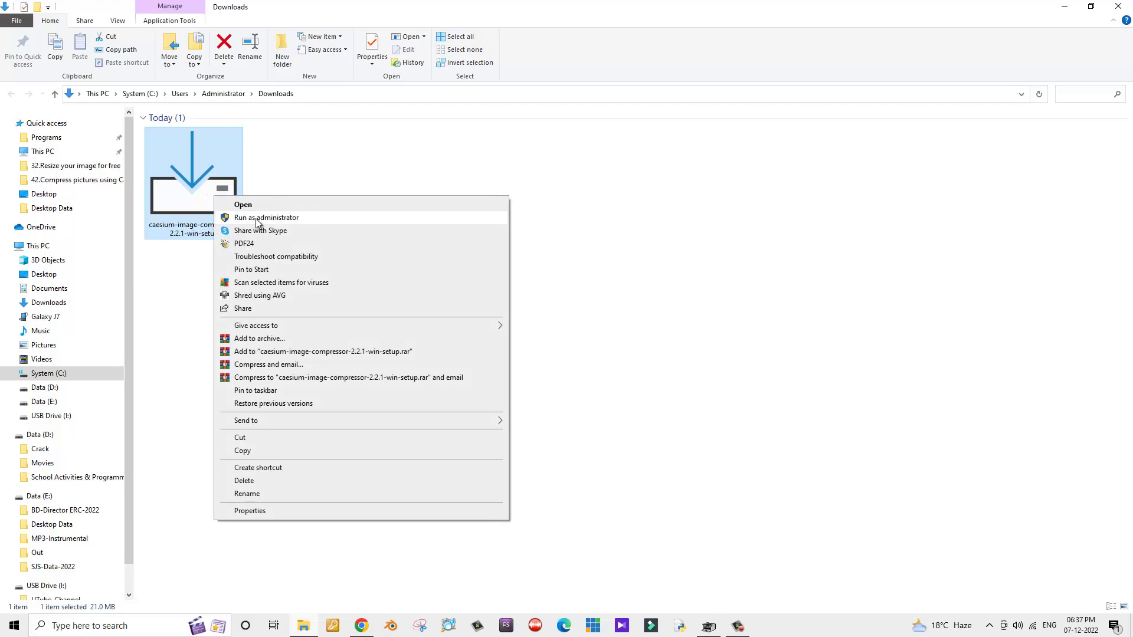
{"action": "left_click", "coordinate": [257, 218]}
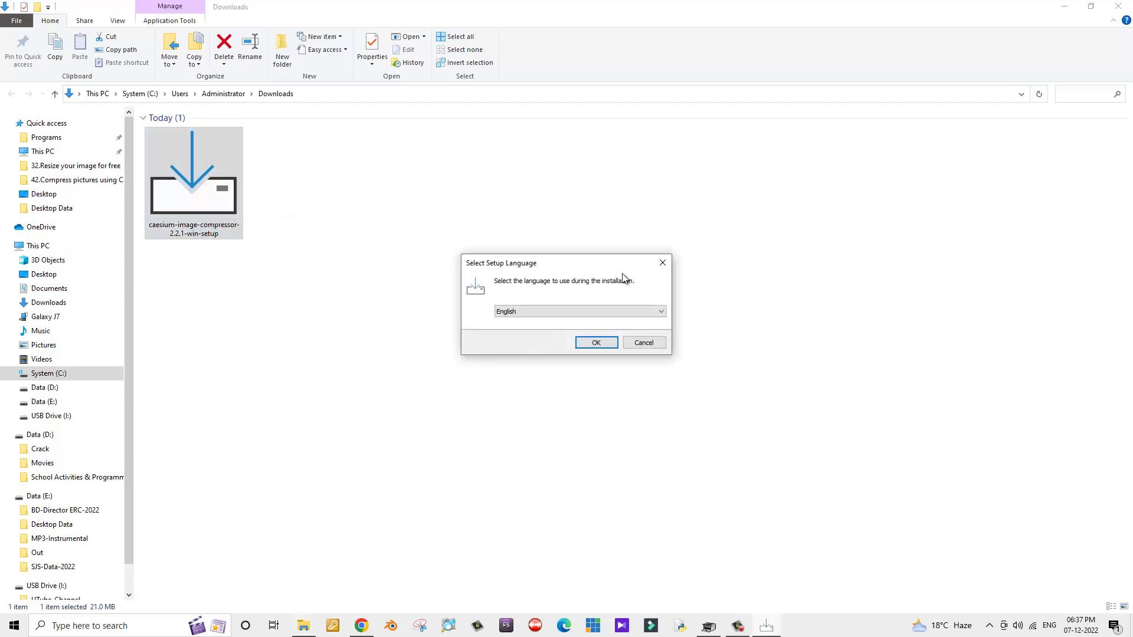
Step: Install Caesium in English, accepting the licence and adding a desktop shortcut
{"action": "left_click", "coordinate": [597, 344]}
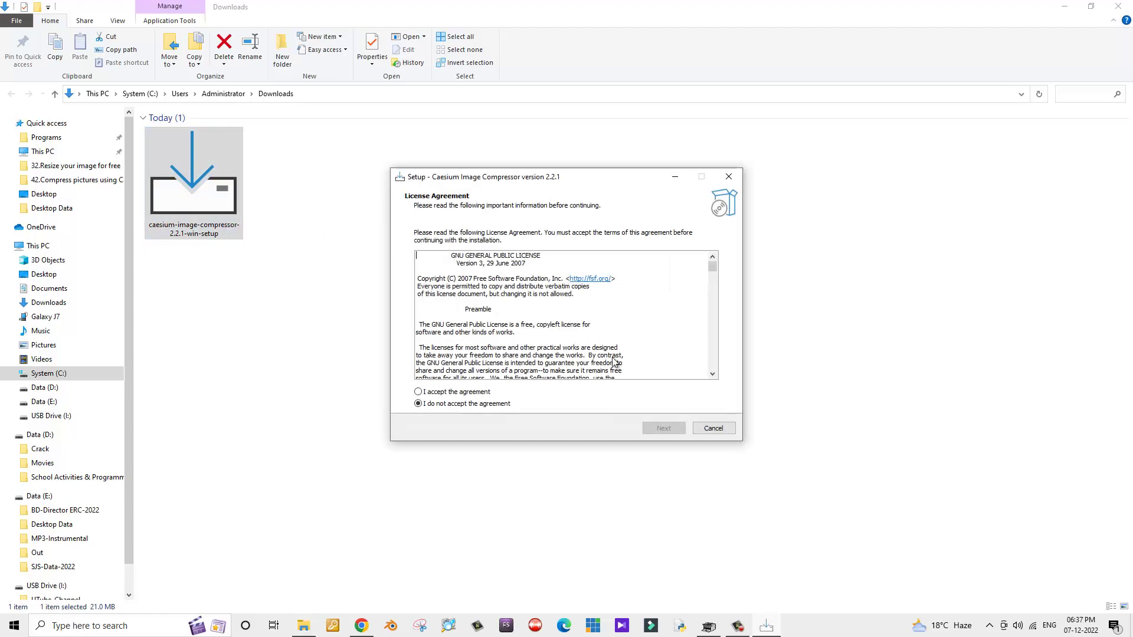
{"action": "left_click", "coordinate": [466, 392]}
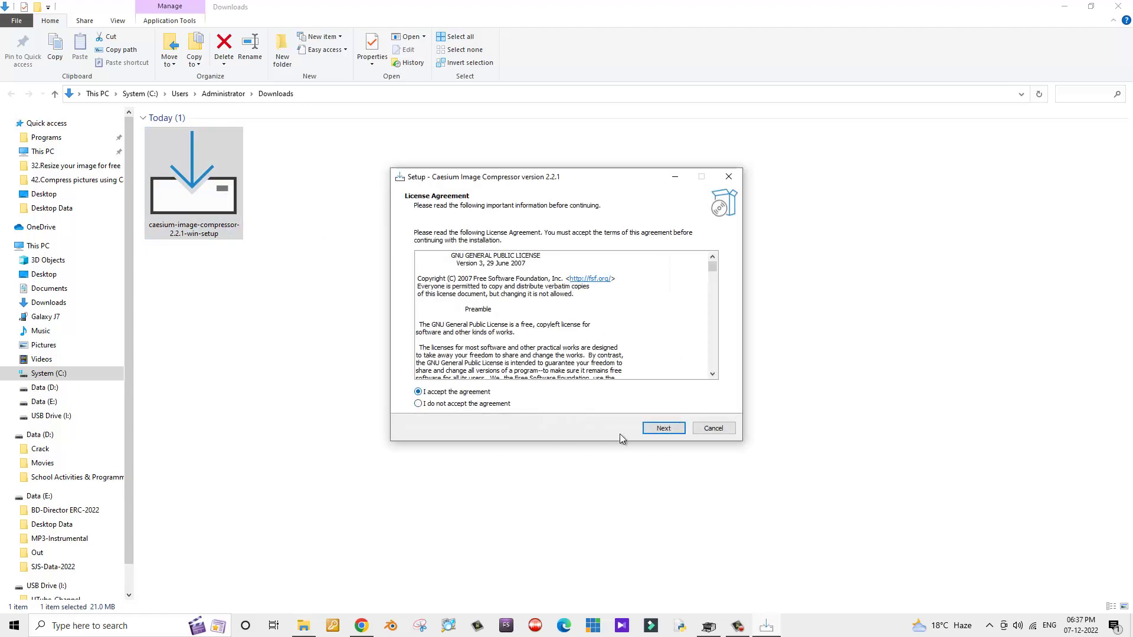
{"action": "left_click", "coordinate": [664, 428]}
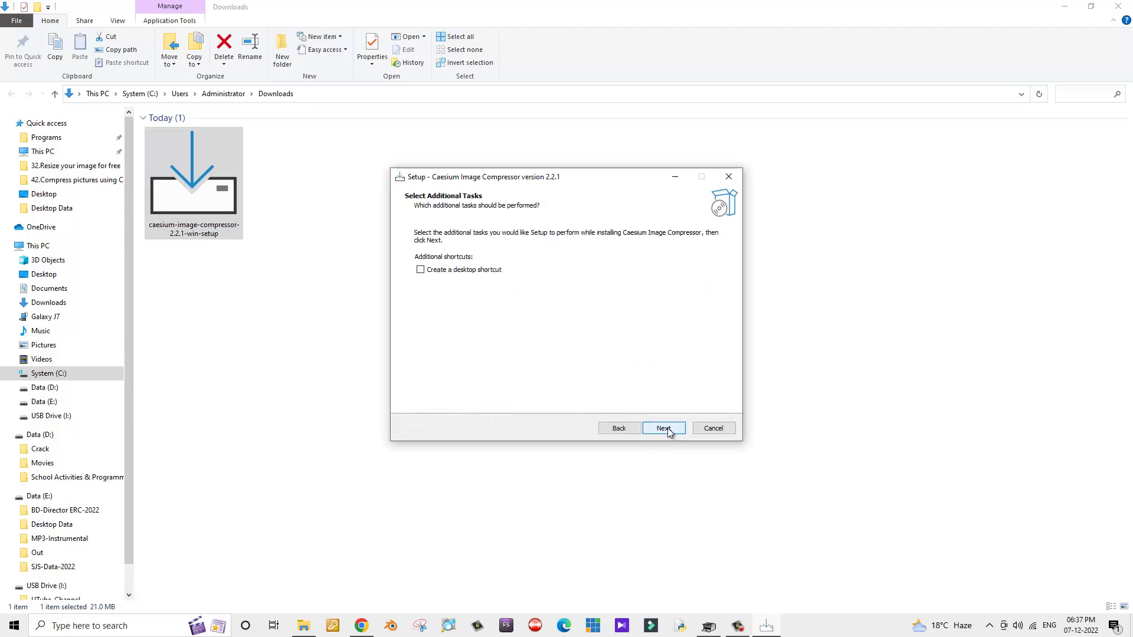
{"action": "left_click", "coordinate": [421, 271]}
{"action": "left_click", "coordinate": [673, 430]}
{"action": "left_click", "coordinate": [669, 430]}
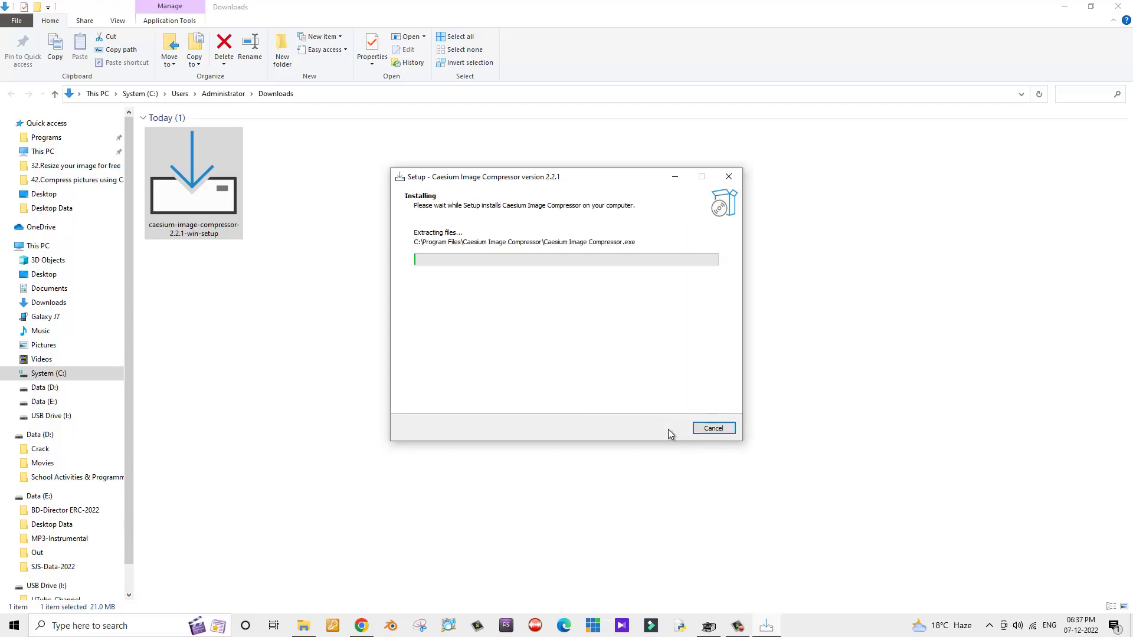
Step: Close the Downloads folder and Chrome, then finish setup to launch Caesium
{"action": "left_click", "coordinate": [1118, 6]}
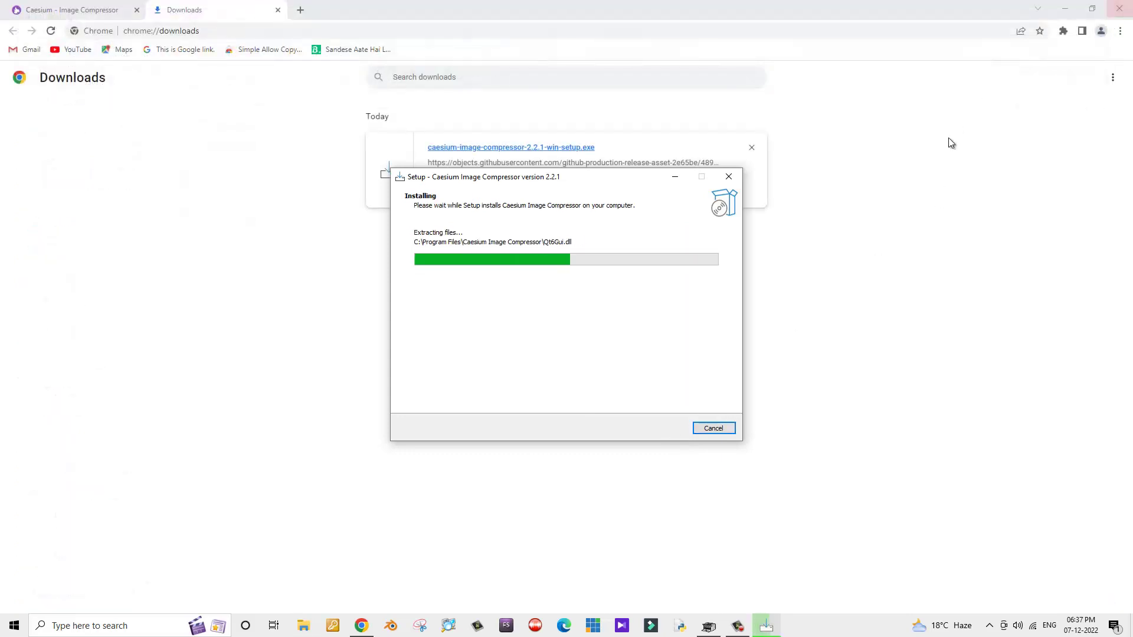
{"action": "left_click", "coordinate": [1120, 11]}
{"action": "left_click", "coordinate": [674, 435]}
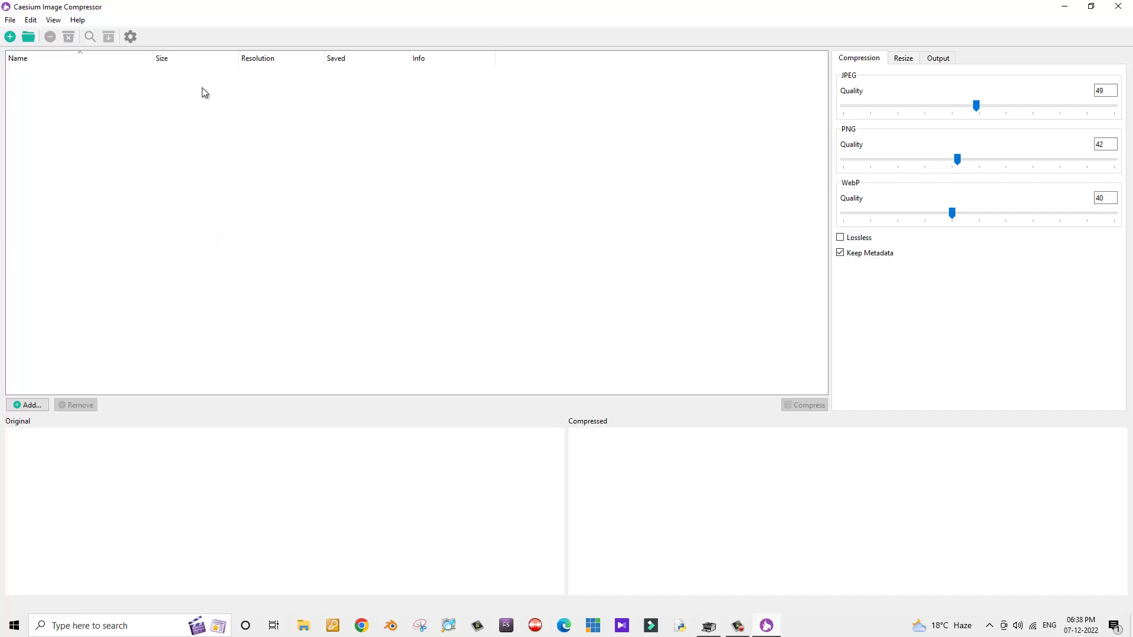
Step: Permanently delete the unneeded image 'a' from the image folder
{"action": "left_click", "coordinate": [11, 39]}
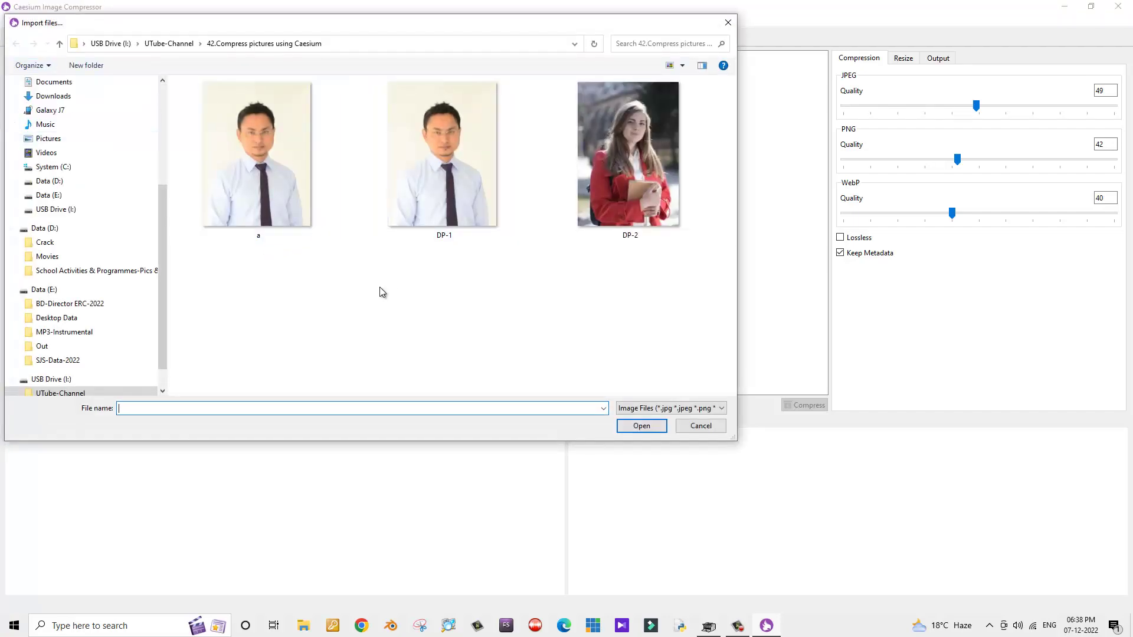
{"action": "left_click", "coordinate": [272, 210]}
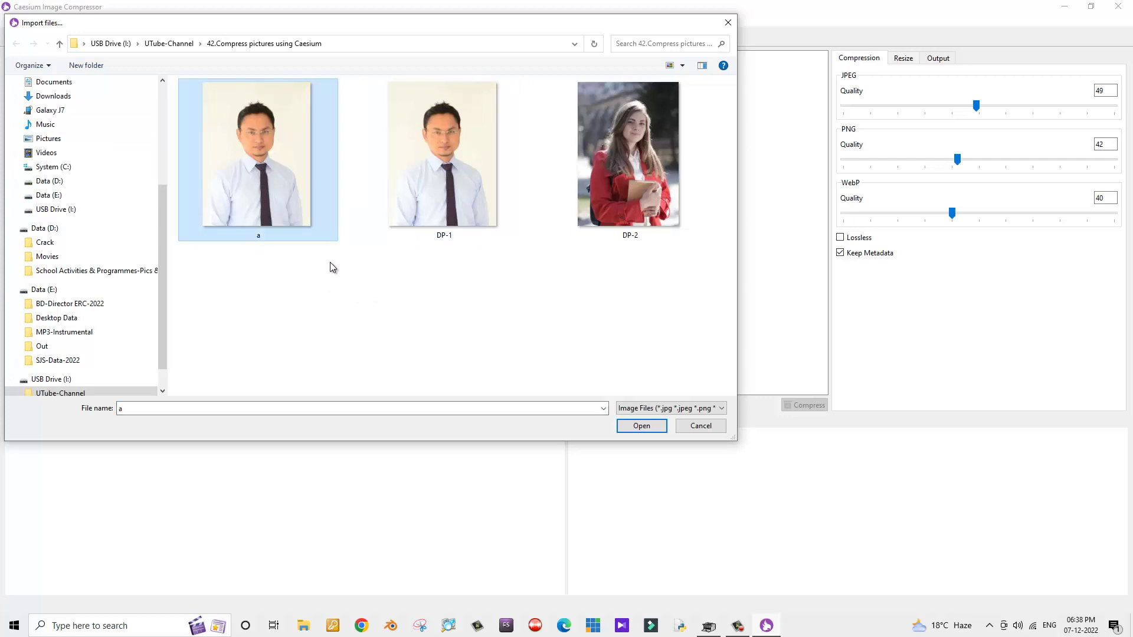
{"action": "key", "text": "Delete"}
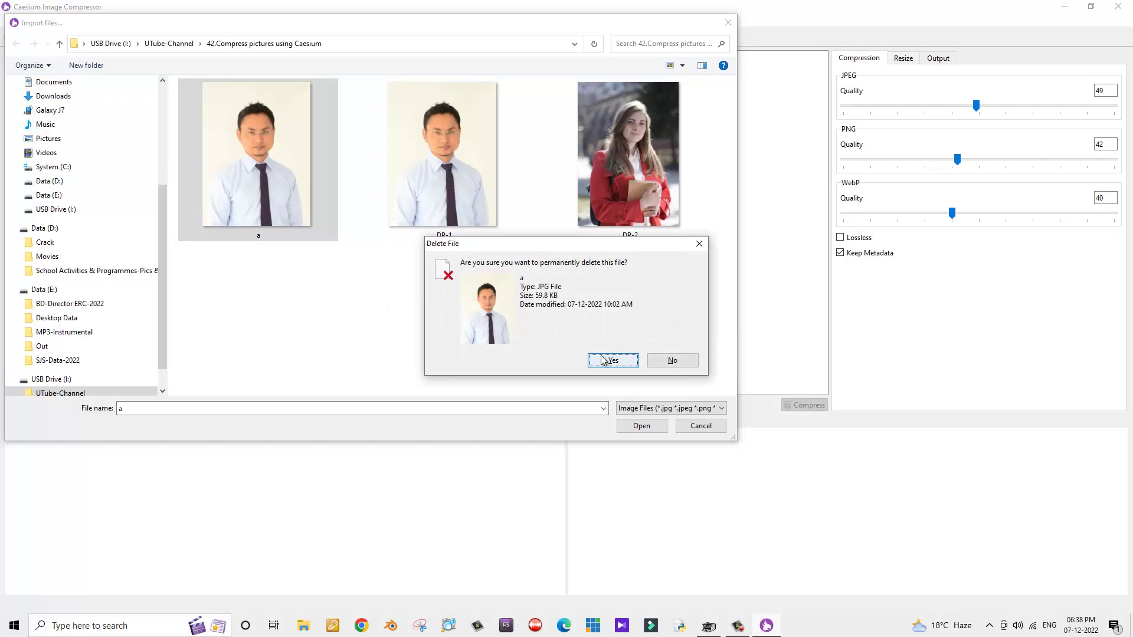
{"action": "left_click", "coordinate": [603, 360]}
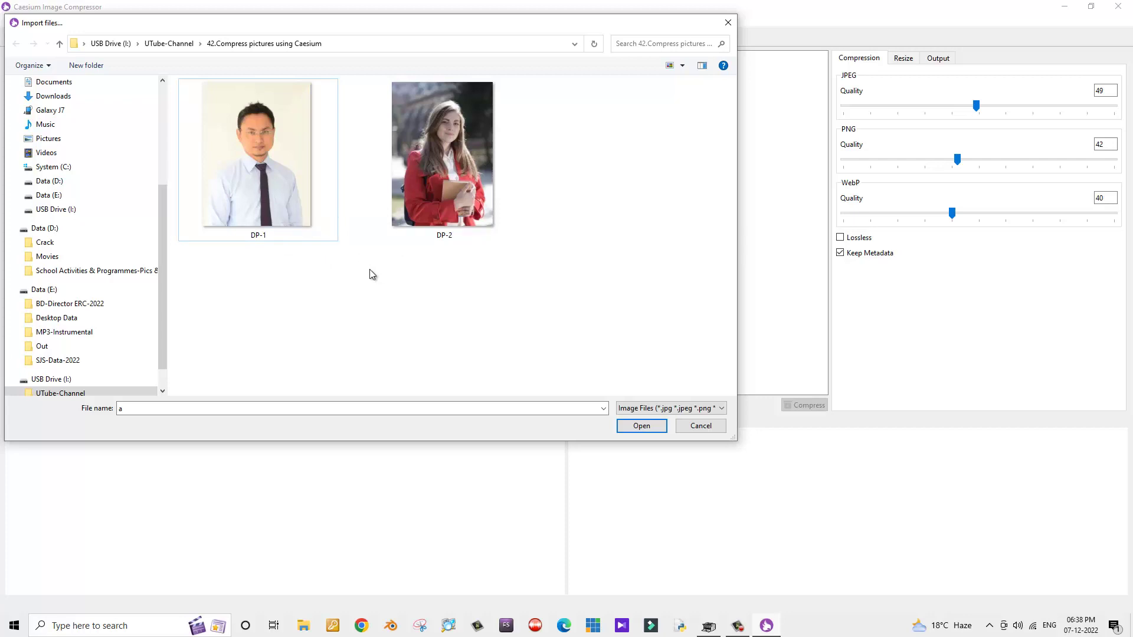
Step: Add DP-1.jpg (59.86 KB, 1422x1895) to the compression list
{"action": "key", "text": "ctrl+a"}
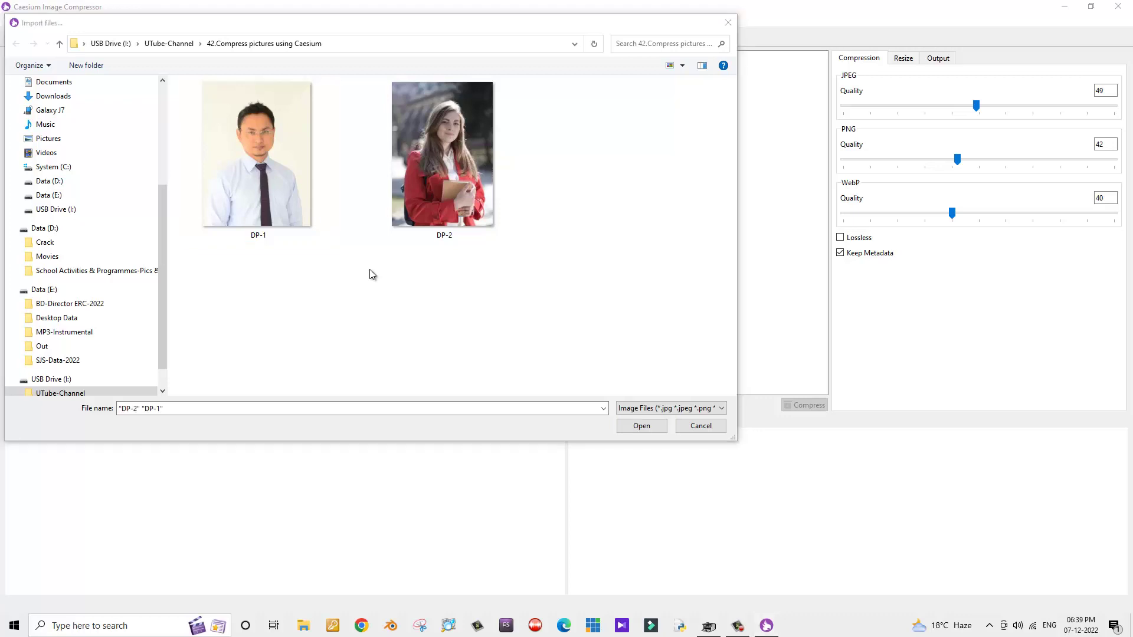
{"action": "left_click", "coordinate": [278, 211]}
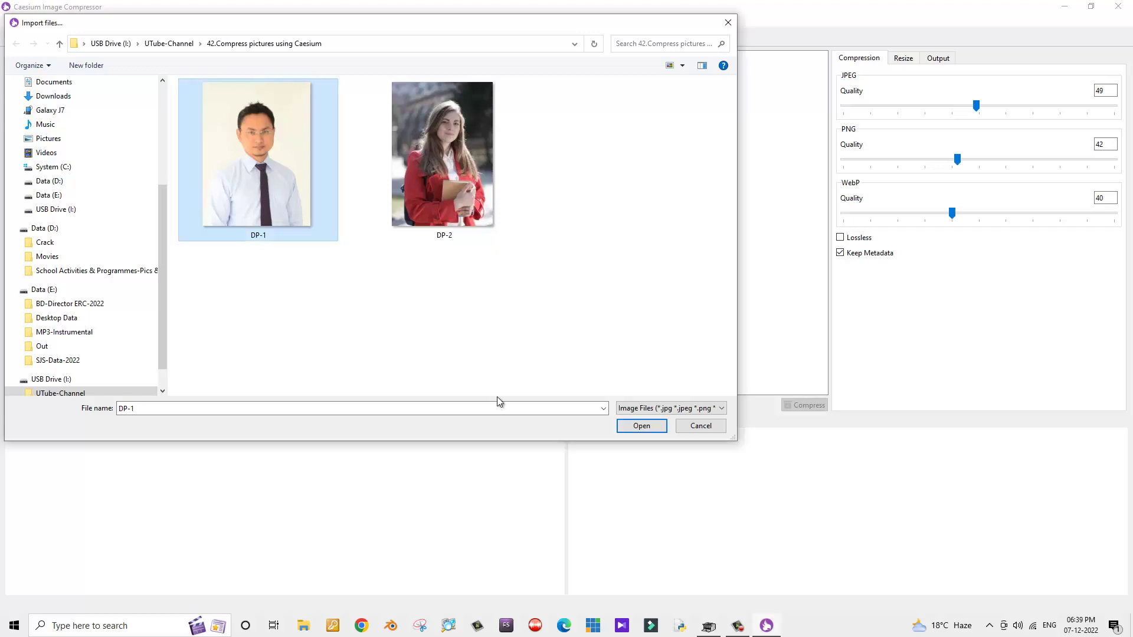
{"action": "left_click", "coordinate": [647, 427]}
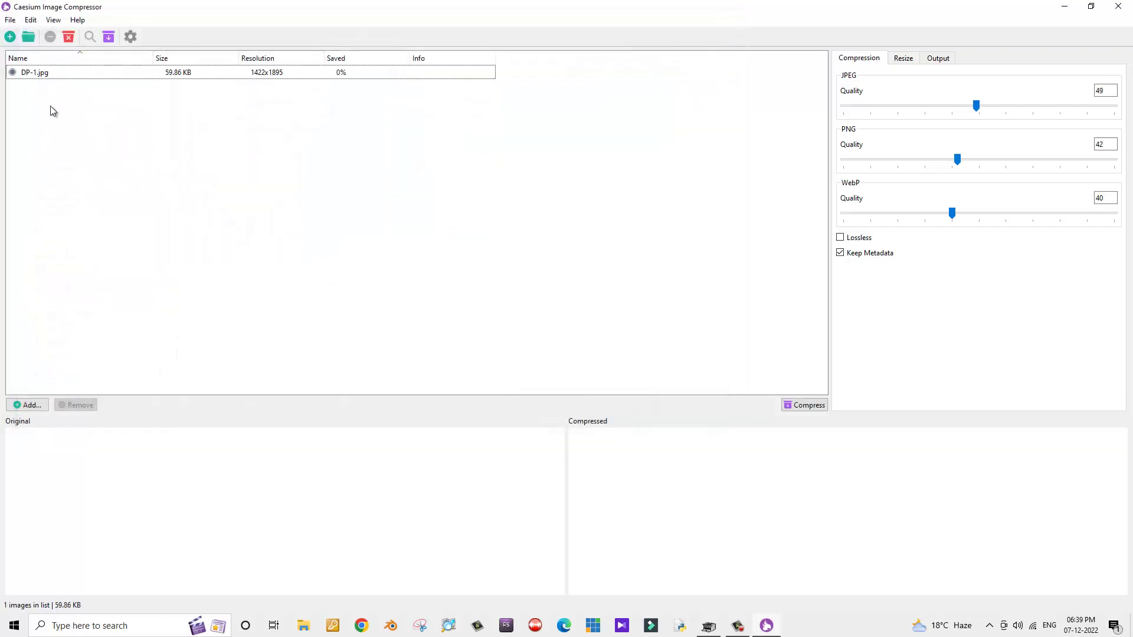
{"action": "left_click", "coordinate": [53, 21]}
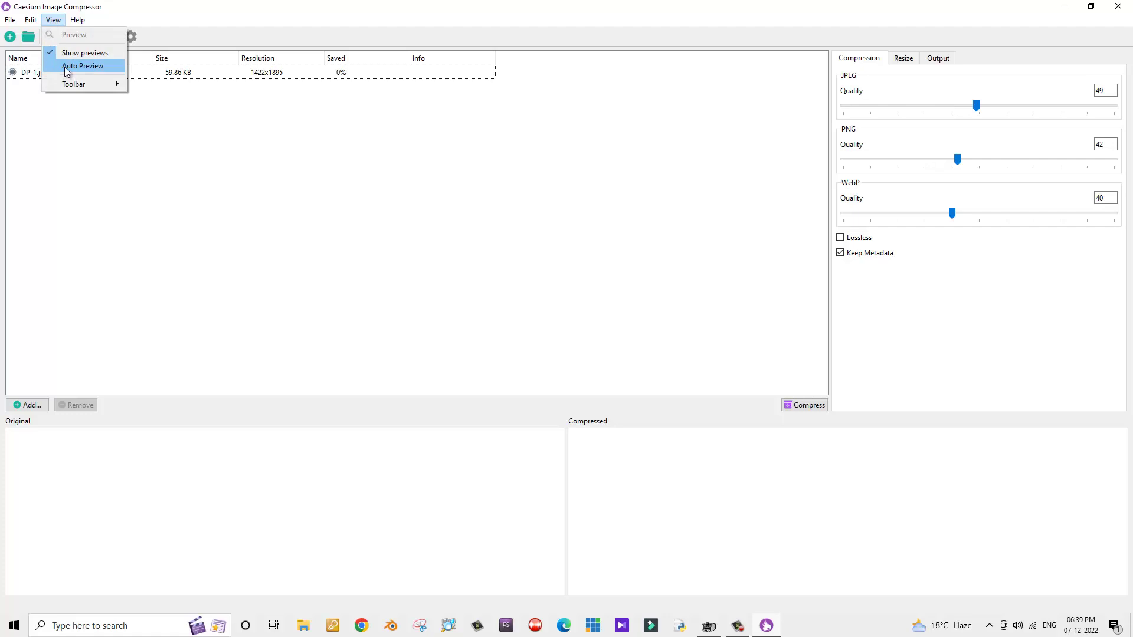
Step: Enable Auto Preview and show DP-1.jpg's original and compressed versions side by side
{"action": "left_click", "coordinate": [67, 70]}
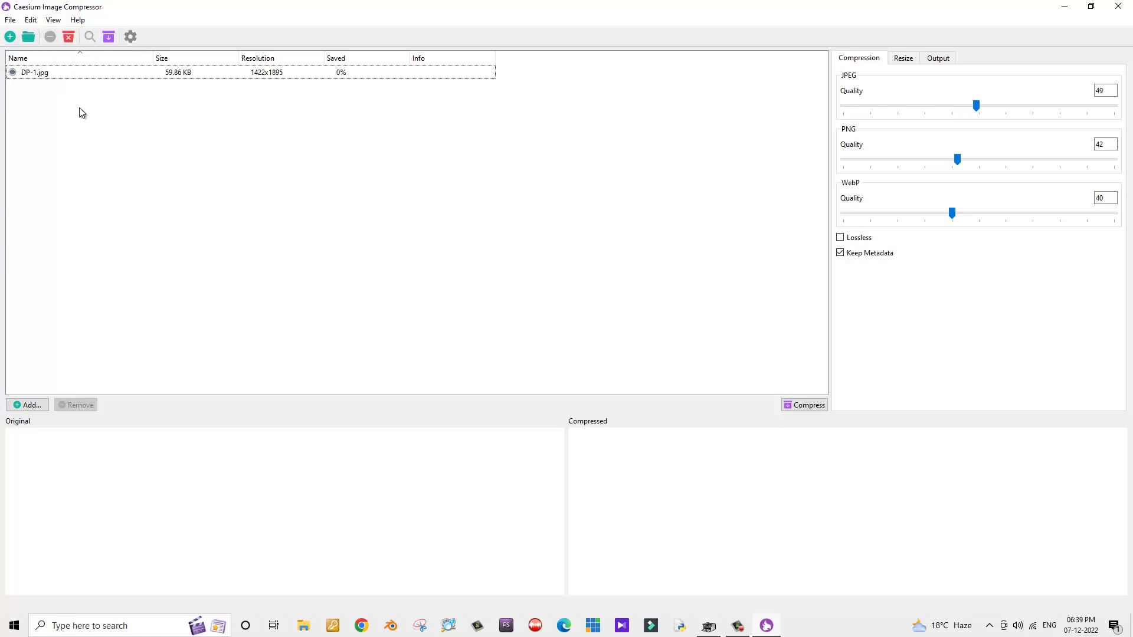
{"action": "left_click", "coordinate": [41, 75]}
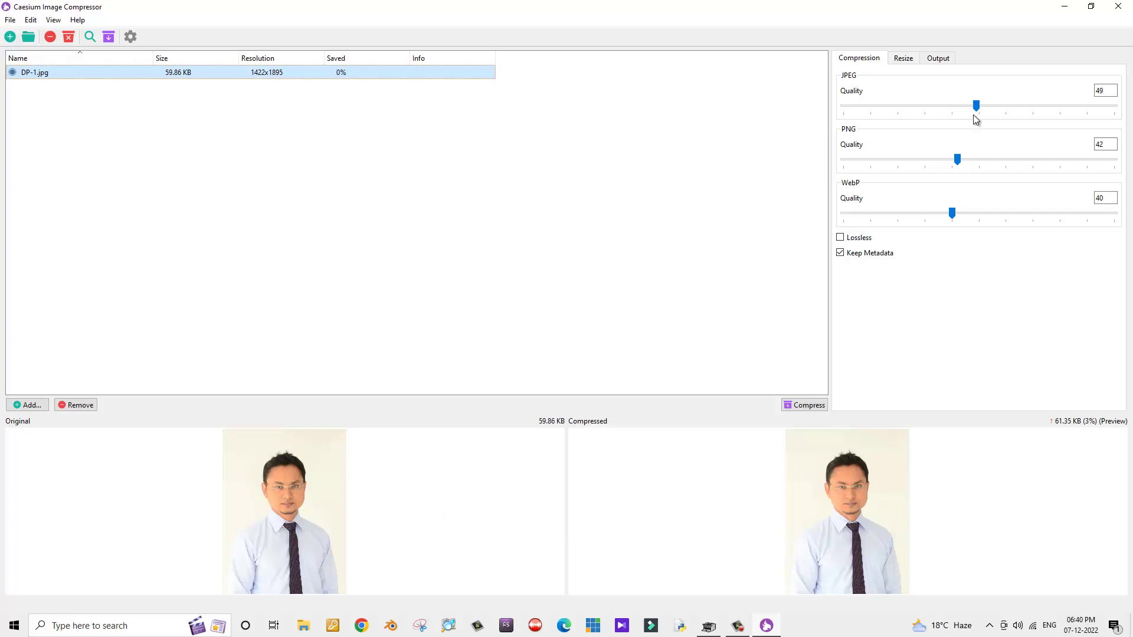
Step: Lower the JPEG quality through 36, 31 and 21, refreshing DP-1.jpg's preview
{"action": "left_click_drag", "start_coordinate": [977, 108], "coordinate": [928, 109]}
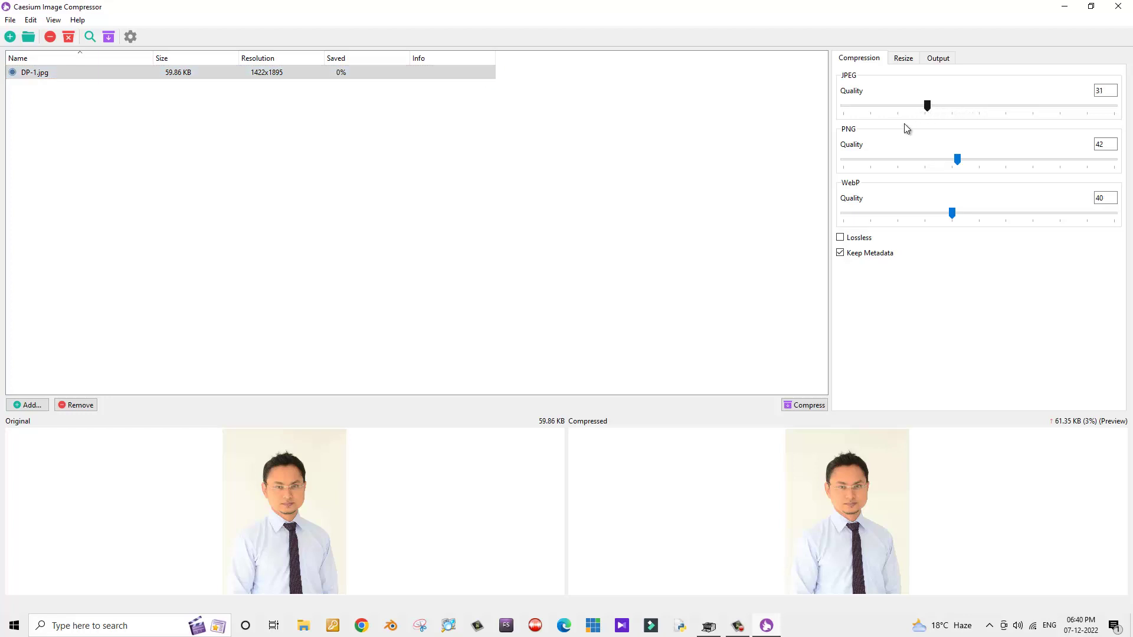
{"action": "left_click", "coordinate": [66, 105]}
{"action": "left_click", "coordinate": [44, 72]}
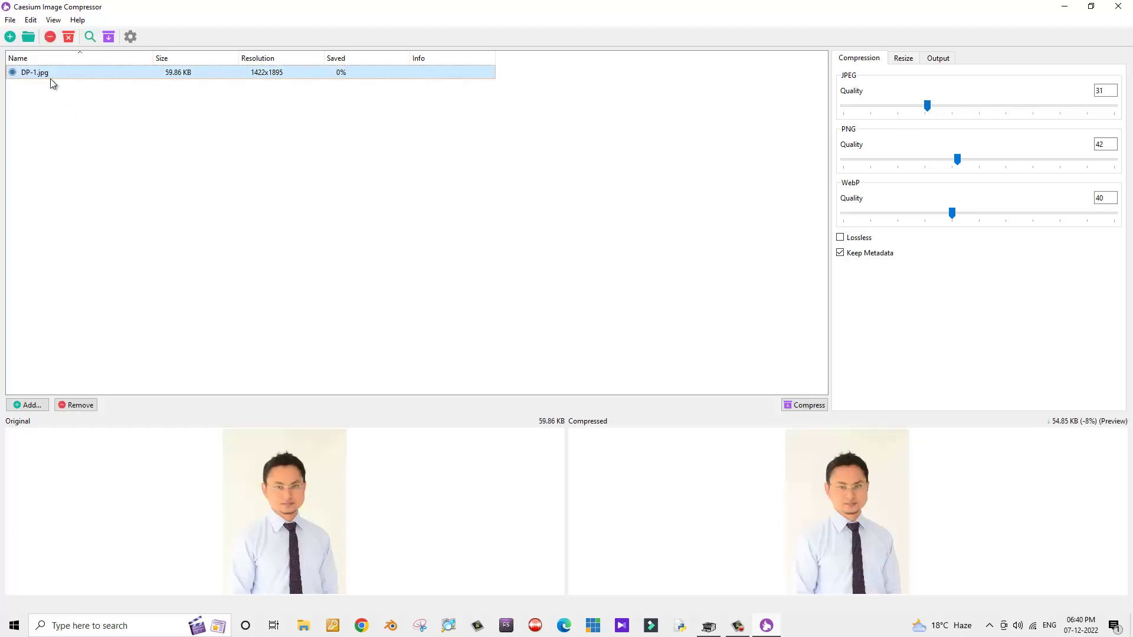
{"action": "left_click", "coordinate": [927, 105]}
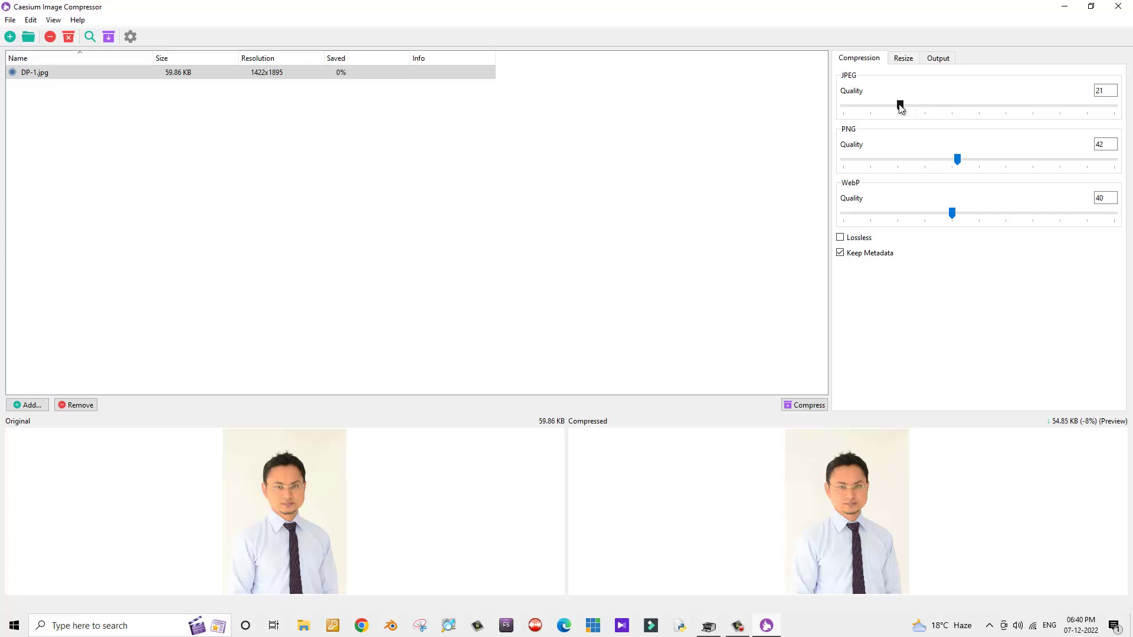
{"action": "double_click", "coordinate": [1107, 90]}
{"action": "left_click", "coordinate": [1110, 91]}
{"action": "double_click", "coordinate": [1109, 90]}
{"action": "left_click", "coordinate": [901, 108]}
{"action": "left_click", "coordinate": [50, 73]}
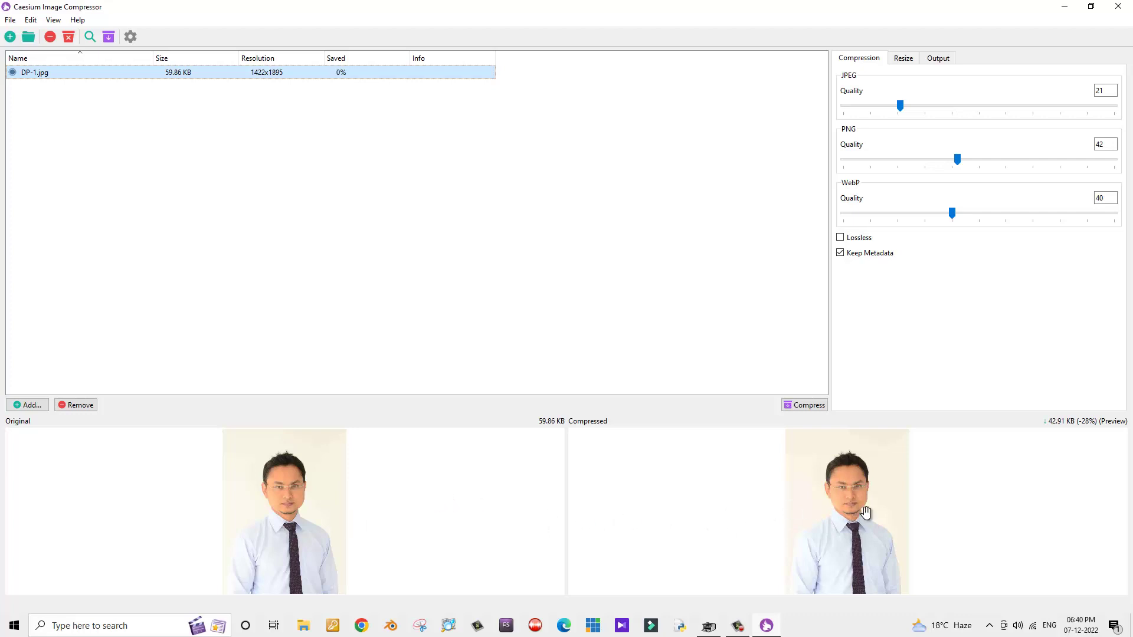
Step: Set JPEG quality to 18, shrinking DP-1.jpg's preview to 39.46 KB (34% smaller)
{"action": "double_click", "coordinate": [1107, 90]}
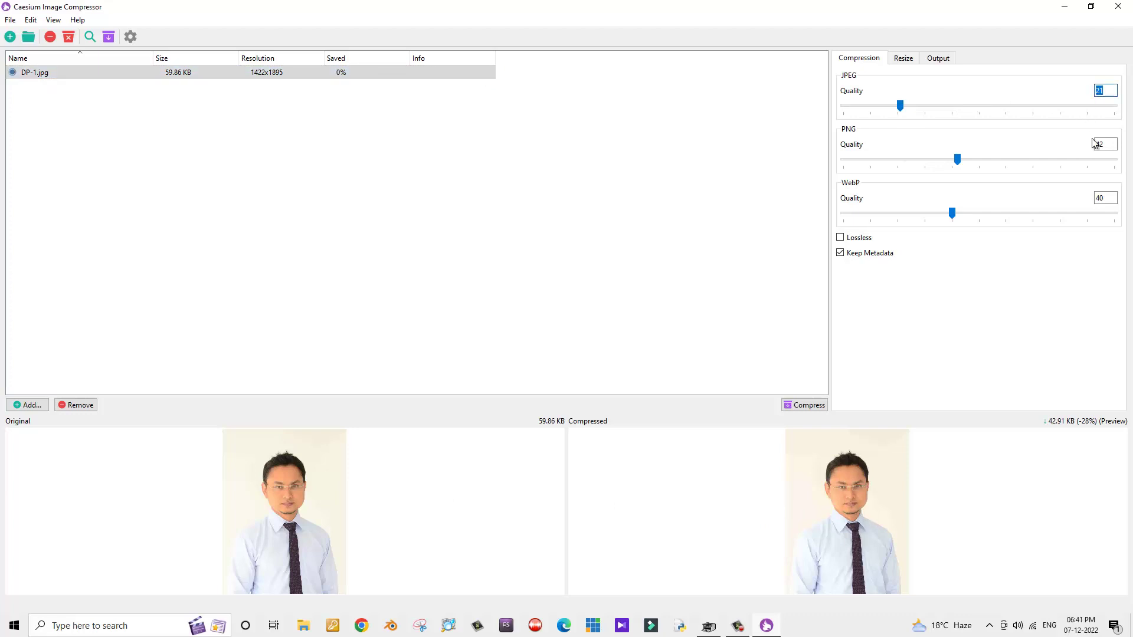
{"action": "type", "text": "18"}
{"action": "left_click", "coordinate": [57, 82]}
{"action": "left_click", "coordinate": [53, 73]}
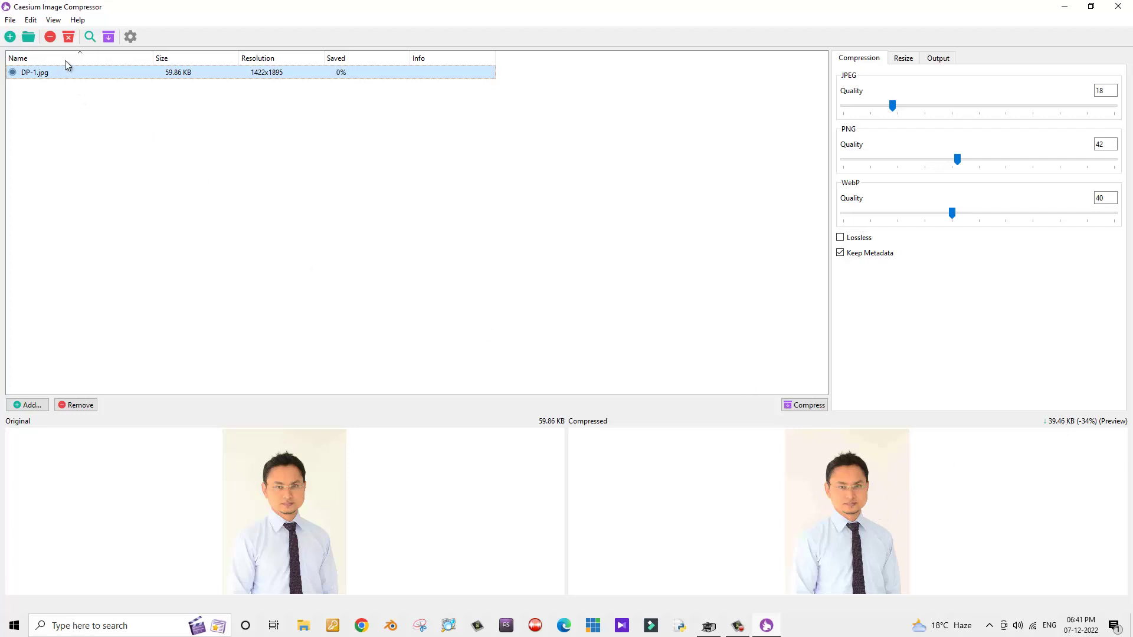
Step: Decline overwriting DP-1.jpg and view the output folder I:/UTube-Channel/42.Compress pictures using Caesium
{"action": "left_click", "coordinate": [108, 38]}
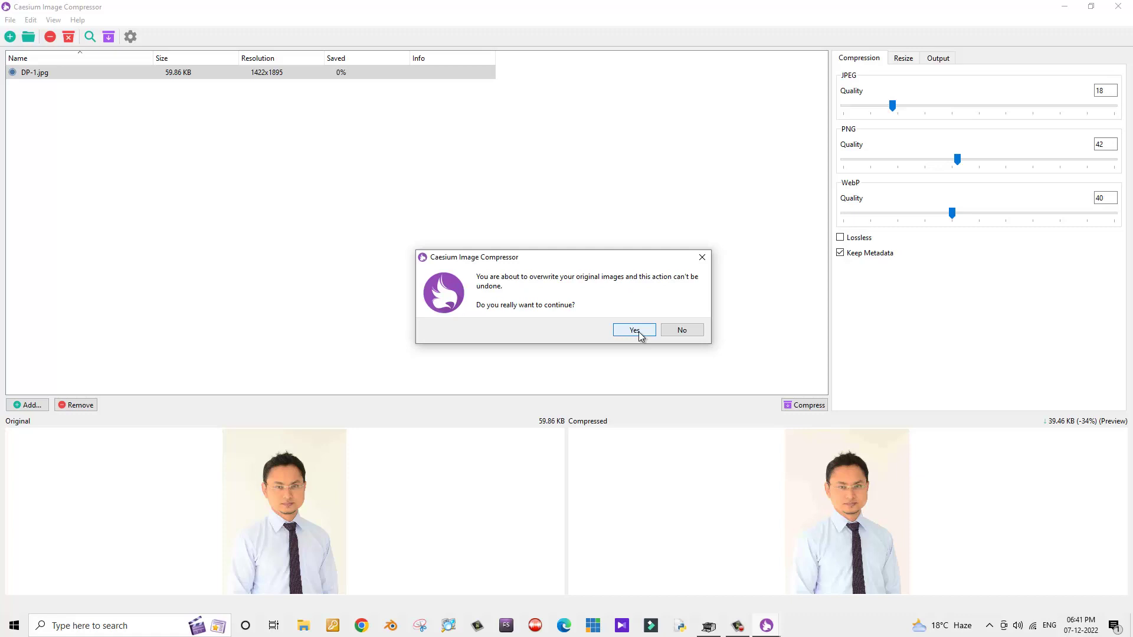
{"action": "left_click", "coordinate": [689, 332]}
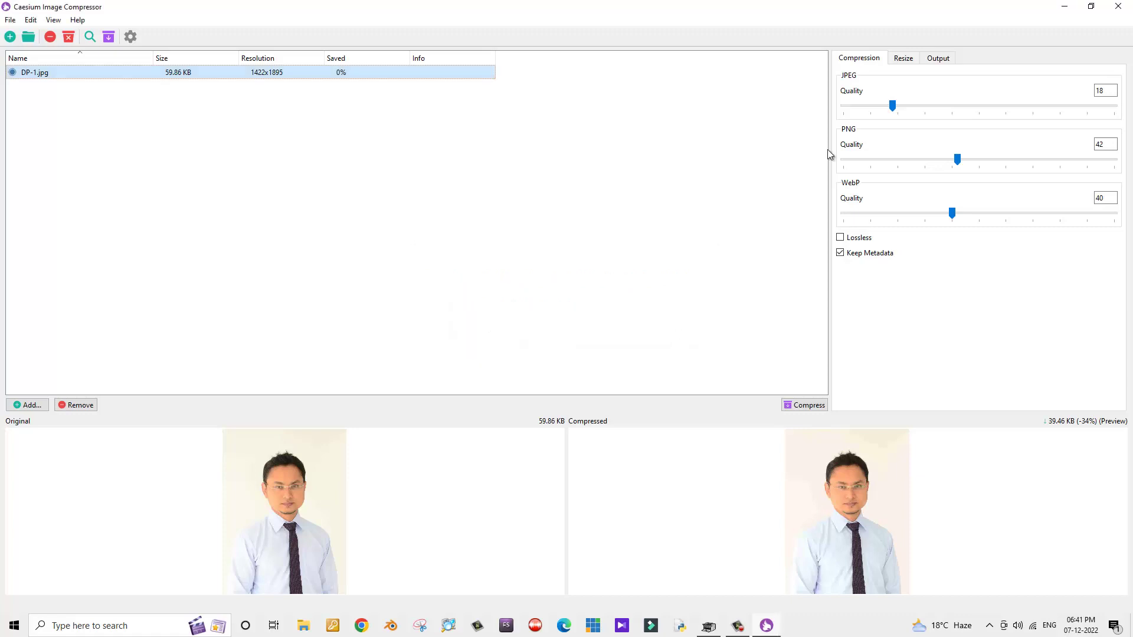
{"action": "left_click", "coordinate": [936, 56]}
{"action": "left_click", "coordinate": [1033, 91]}
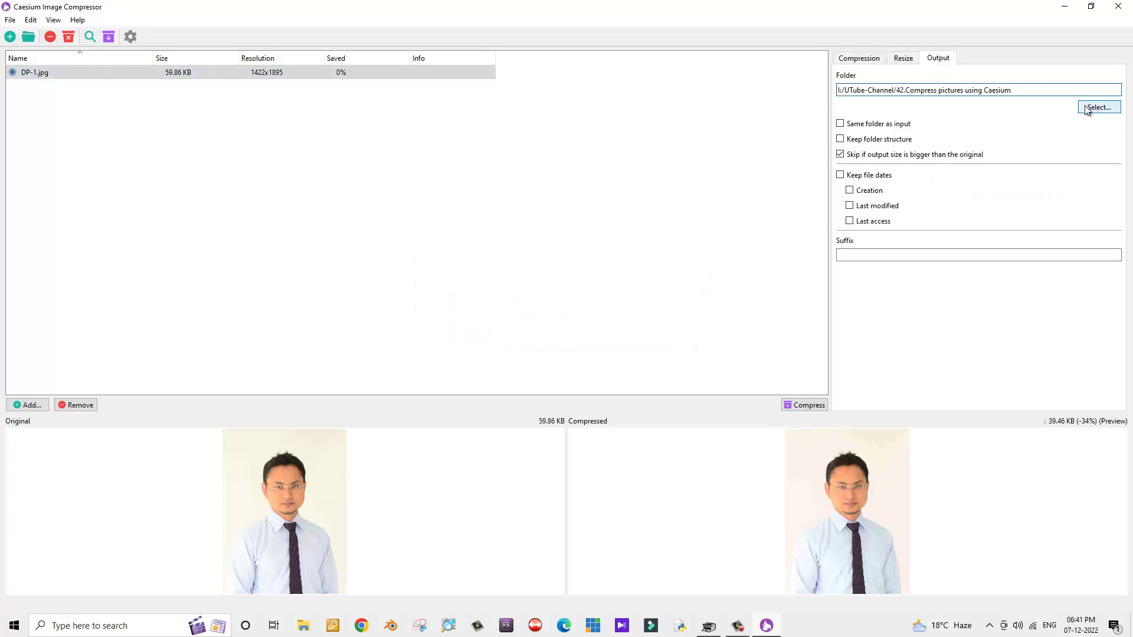
{"action": "left_click_drag", "start_coordinate": [1012, 90], "coordinate": [797, 87]}
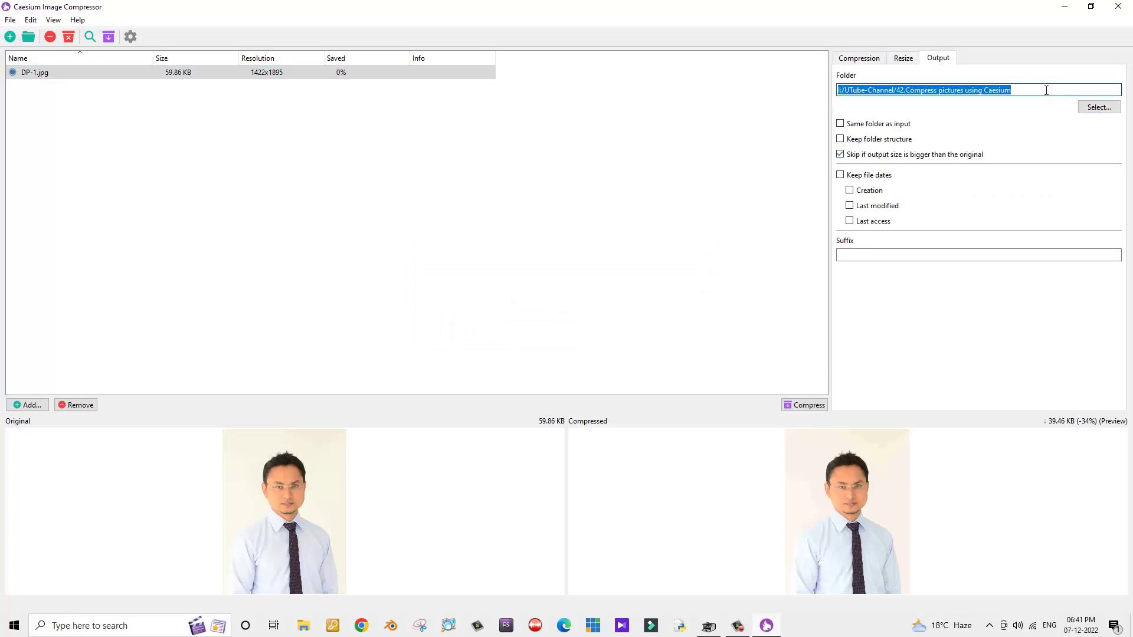
{"action": "left_click_drag", "start_coordinate": [1018, 90], "coordinate": [838, 90]}
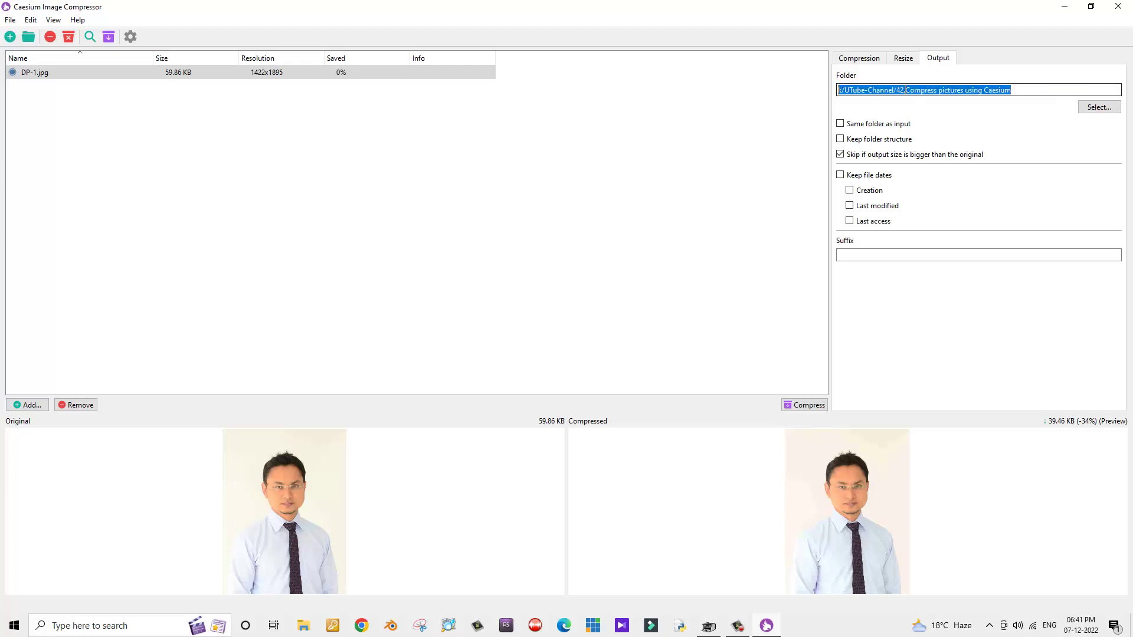
{"action": "left_click", "coordinate": [1027, 91]}
{"action": "left_click_drag", "start_coordinate": [1027, 90], "coordinate": [730, 96]}
{"action": "left_click", "coordinate": [731, 122]}
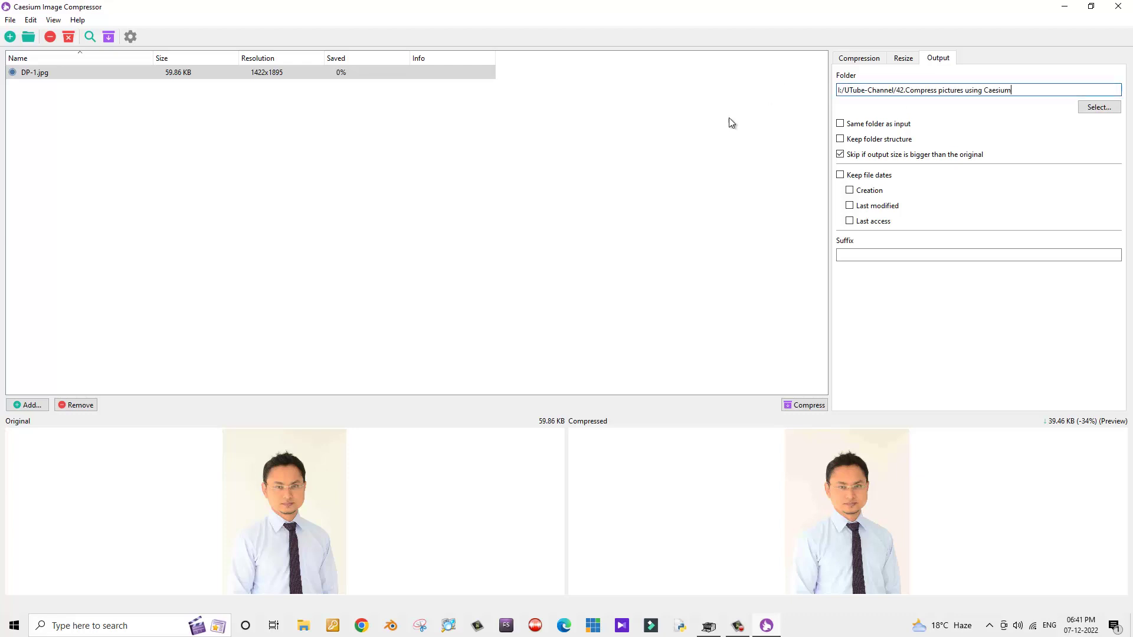
{"action": "left_click", "coordinate": [1092, 108]}
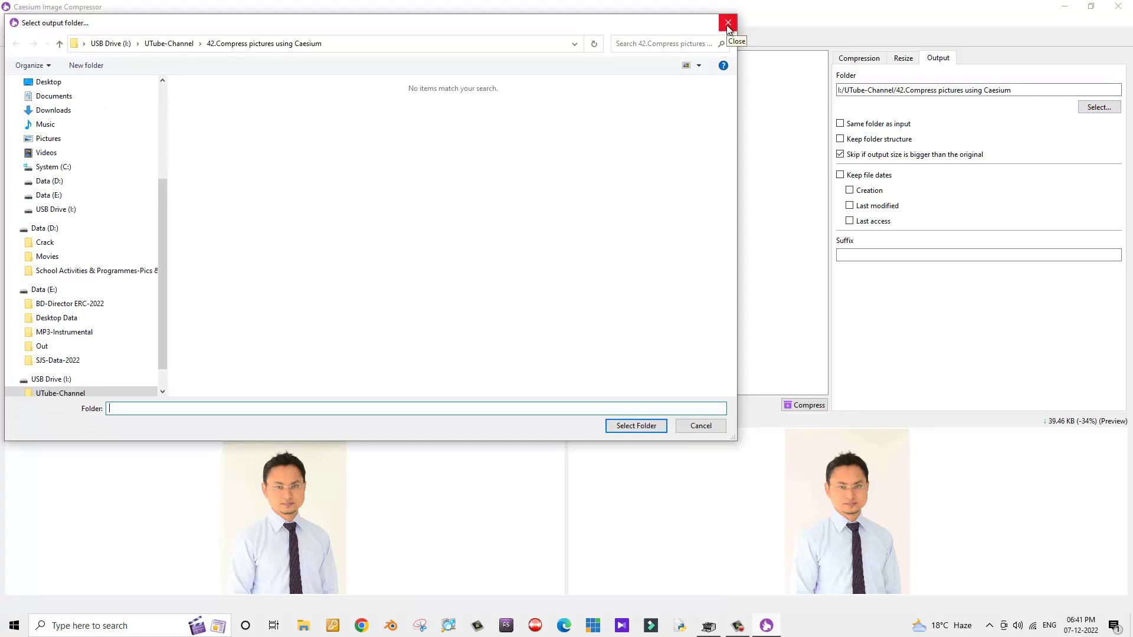
{"action": "left_click", "coordinate": [728, 23]}
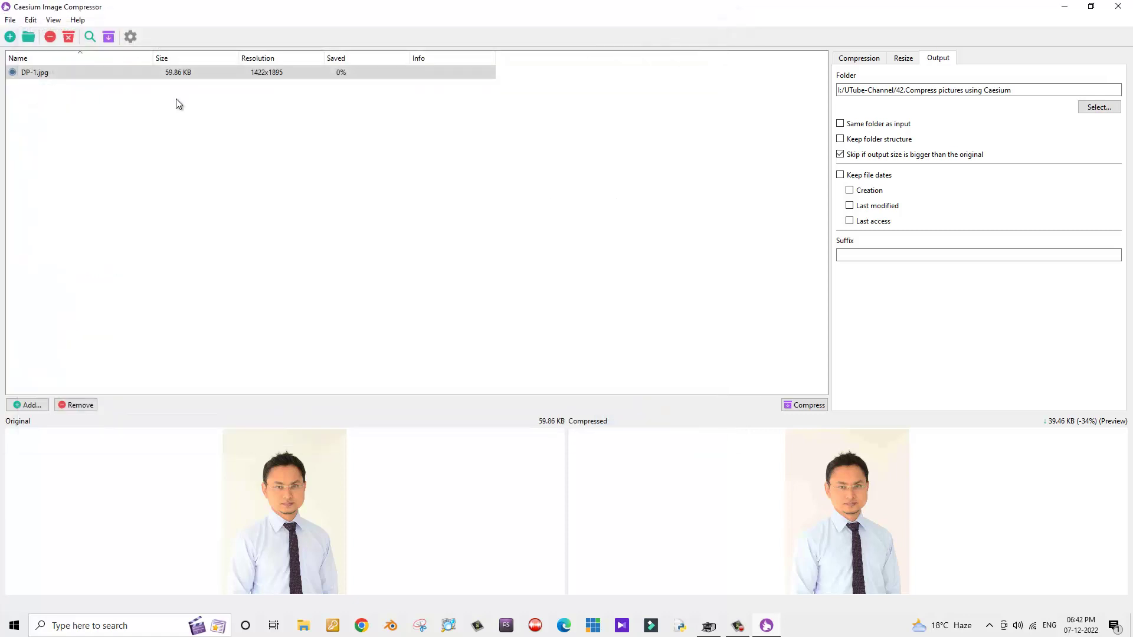
Step: Compress DP-1.jpg in place to 39.46 KB, saving 34%, and dismiss the completion notices
{"action": "left_click", "coordinate": [108, 38]}
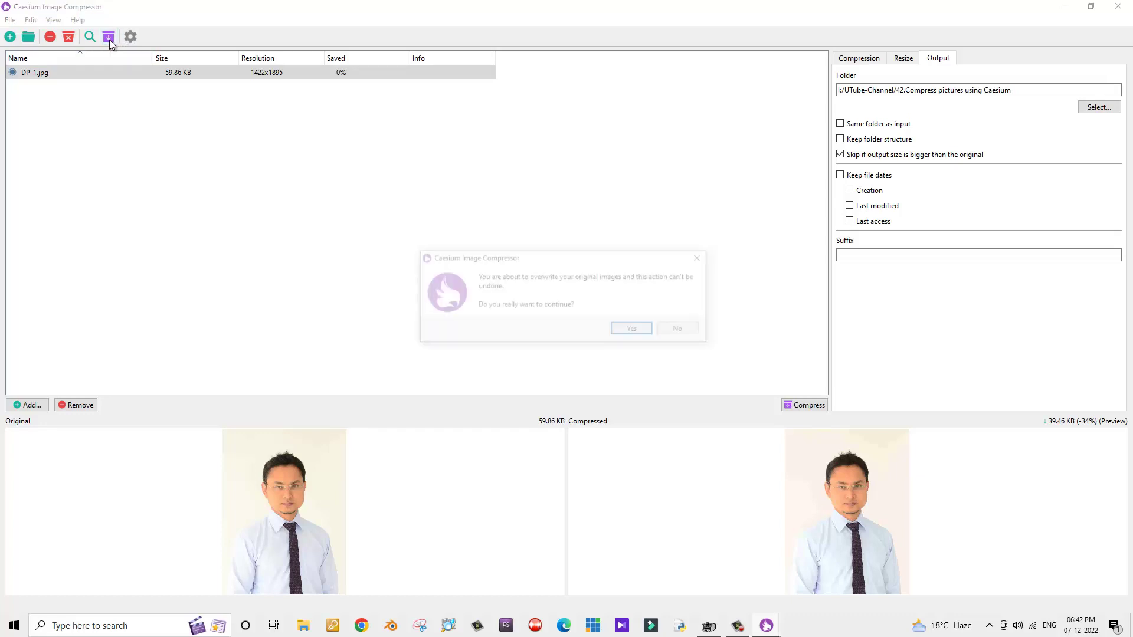
{"action": "left_click", "coordinate": [634, 326]}
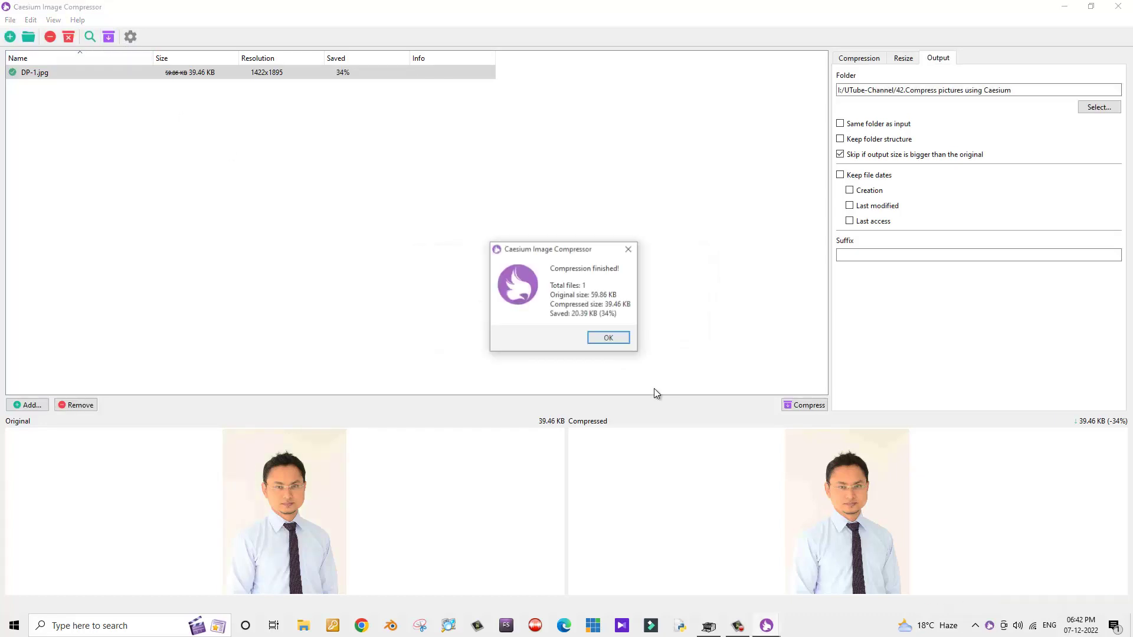
{"action": "key", "text": "Return"}
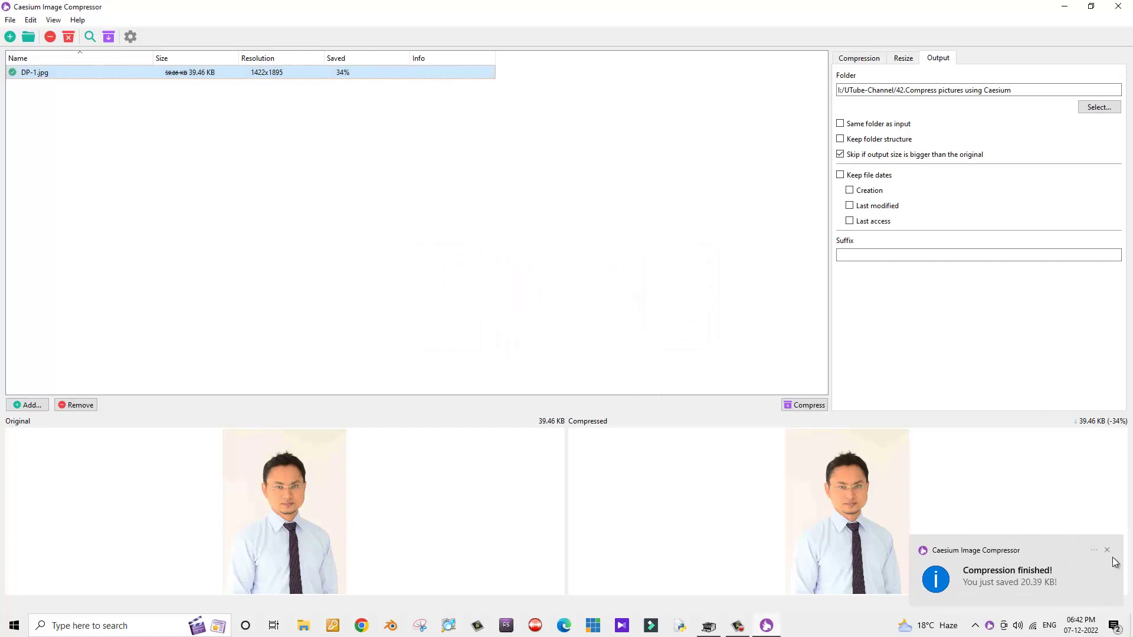
{"action": "left_click", "coordinate": [1107, 549]}
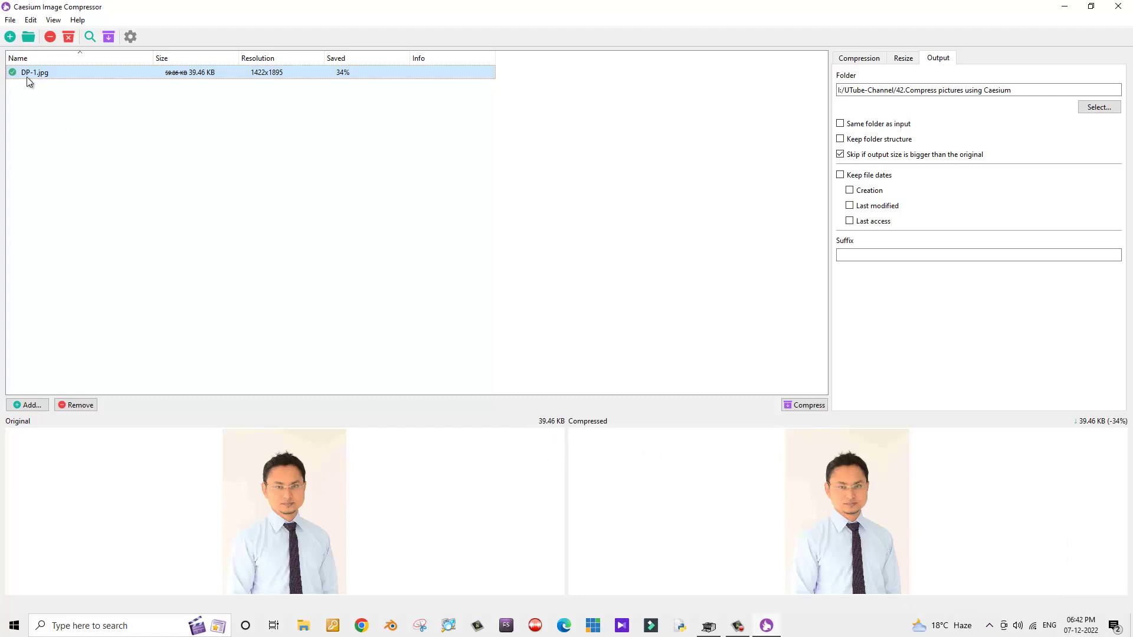
Step: Add DP-2.jpg (87.15 KB, 1232x1760) to the list and show its preview
{"action": "left_click", "coordinate": [10, 37]}
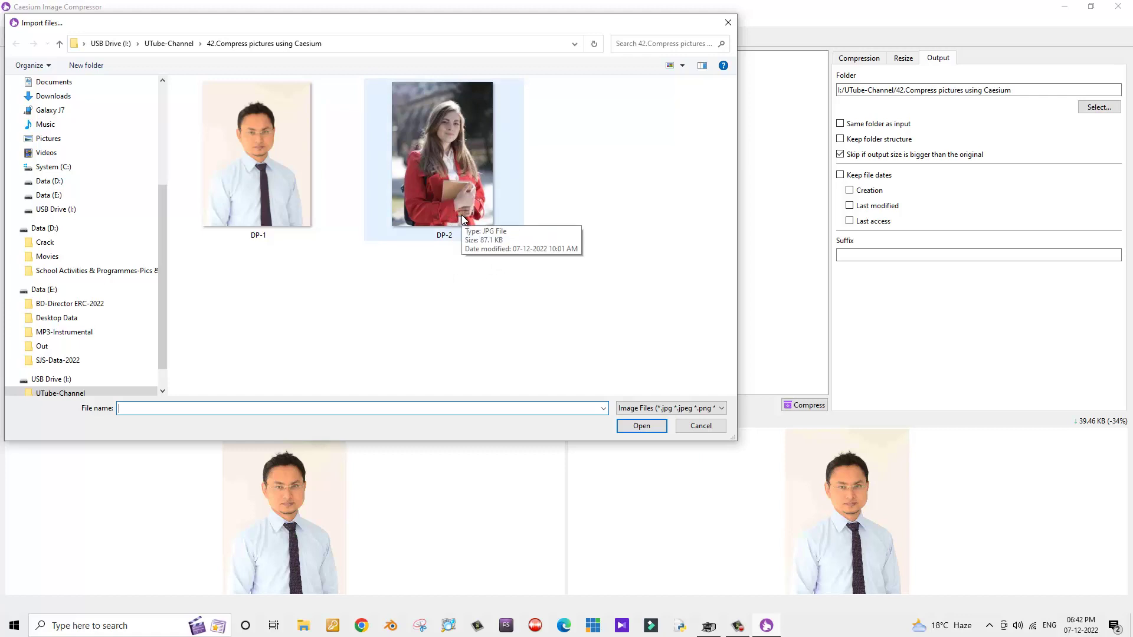
{"action": "left_click", "coordinate": [463, 219]}
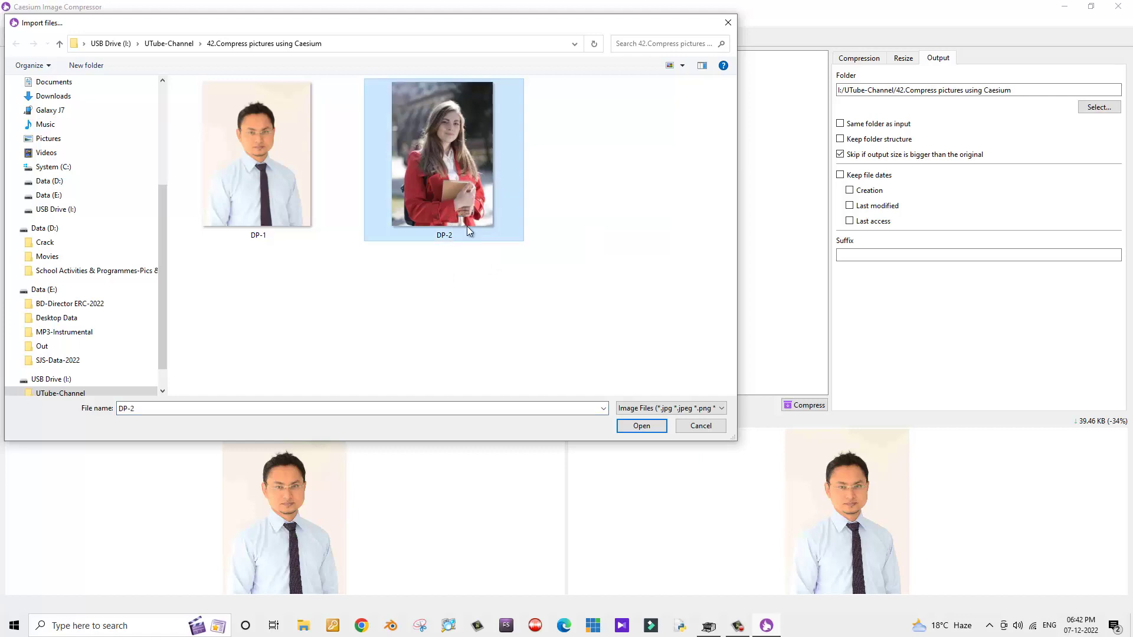
{"action": "left_click", "coordinate": [649, 428]}
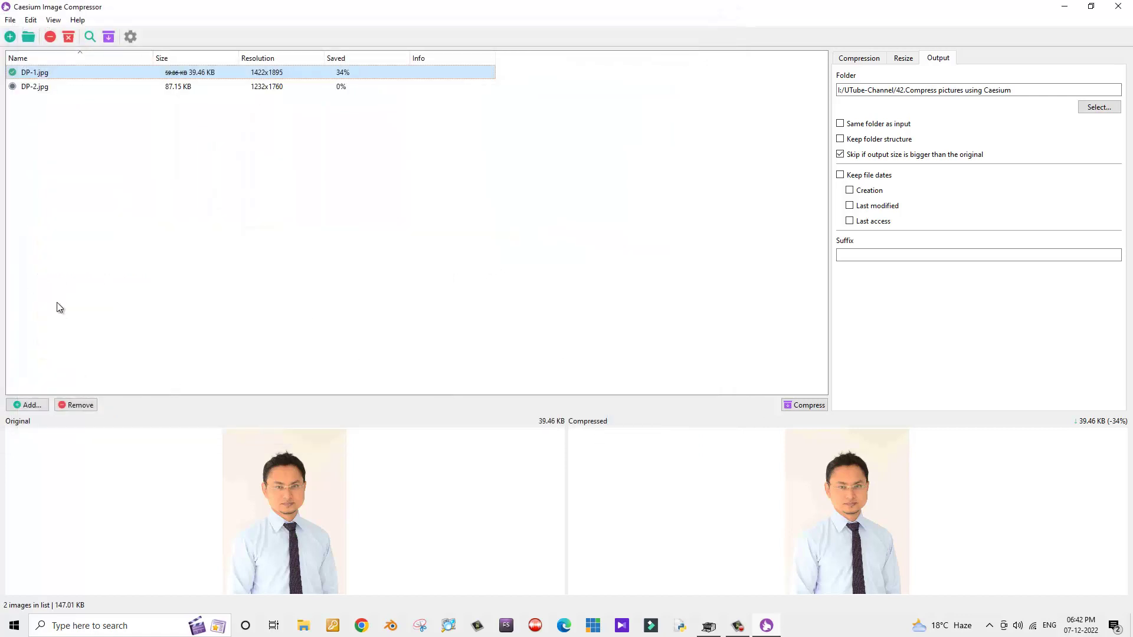
{"action": "left_click", "coordinate": [41, 88]}
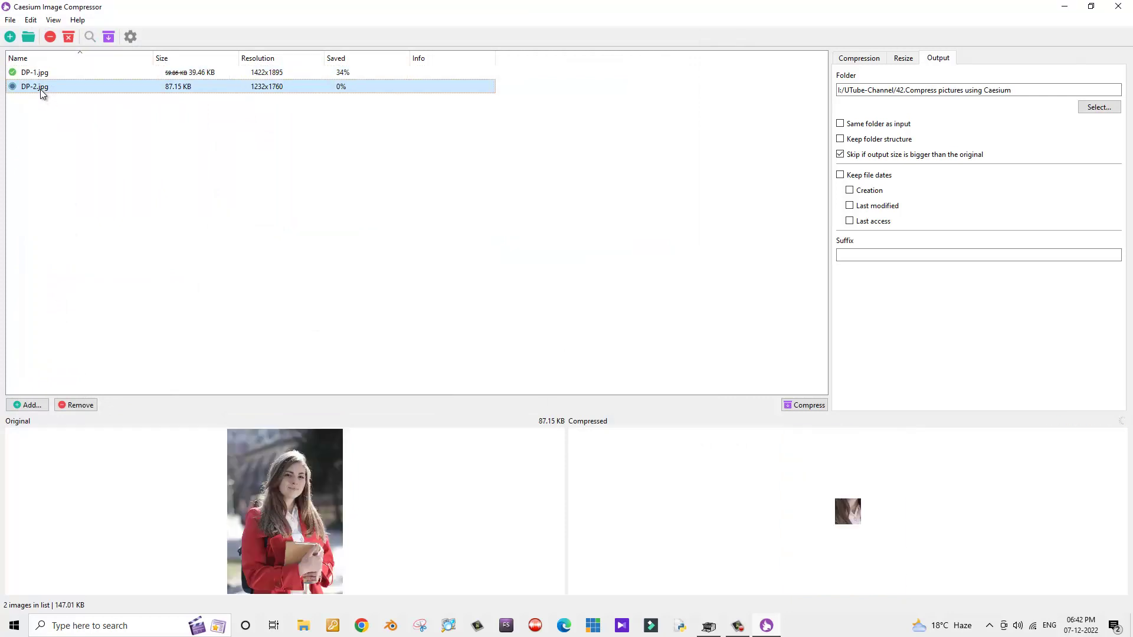